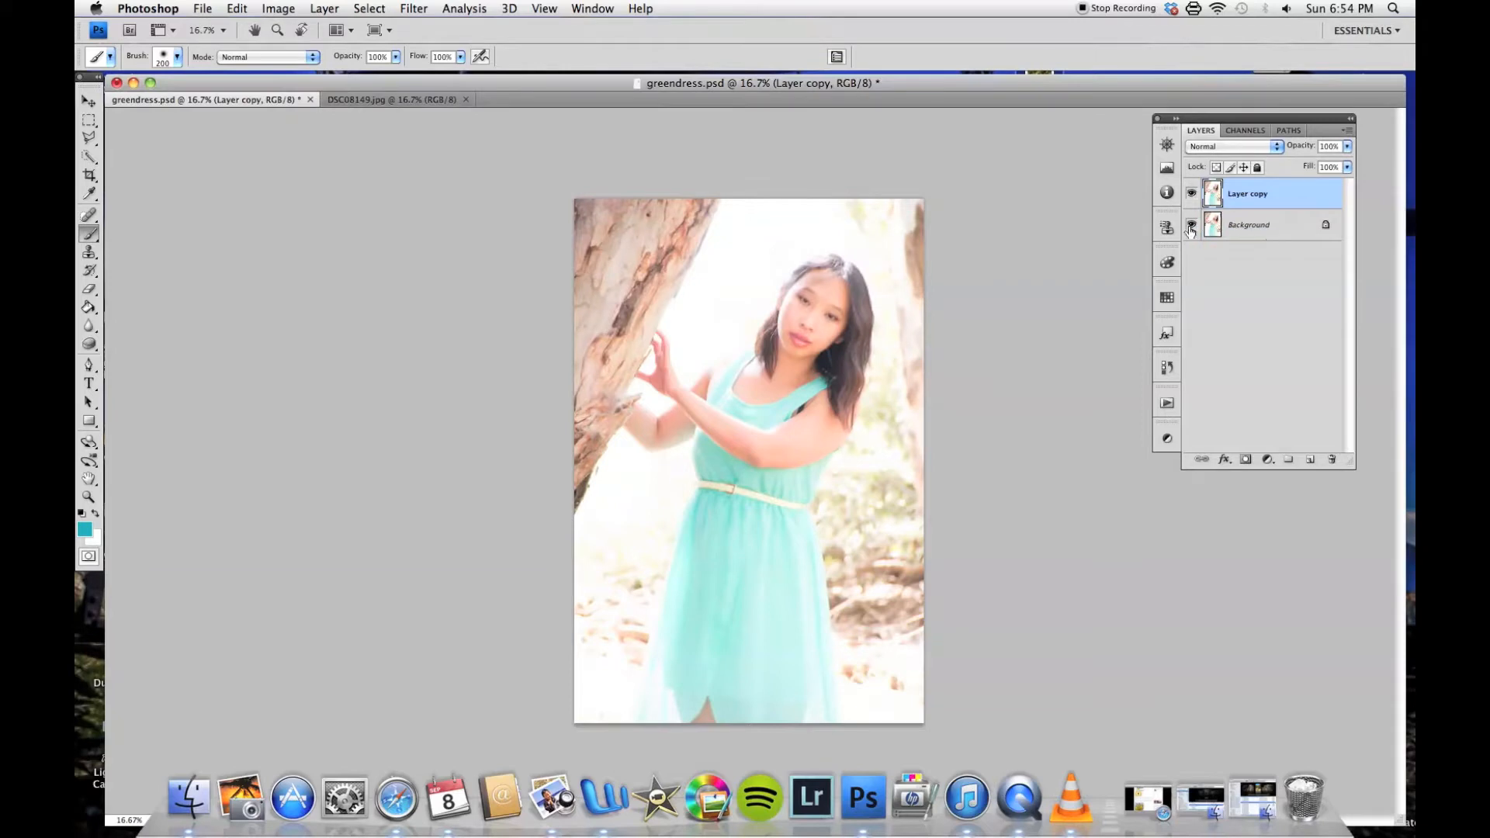
Add a new layer directly beneath Layer copy and fill it with the teal foreground colour.
left_click(1312, 461)
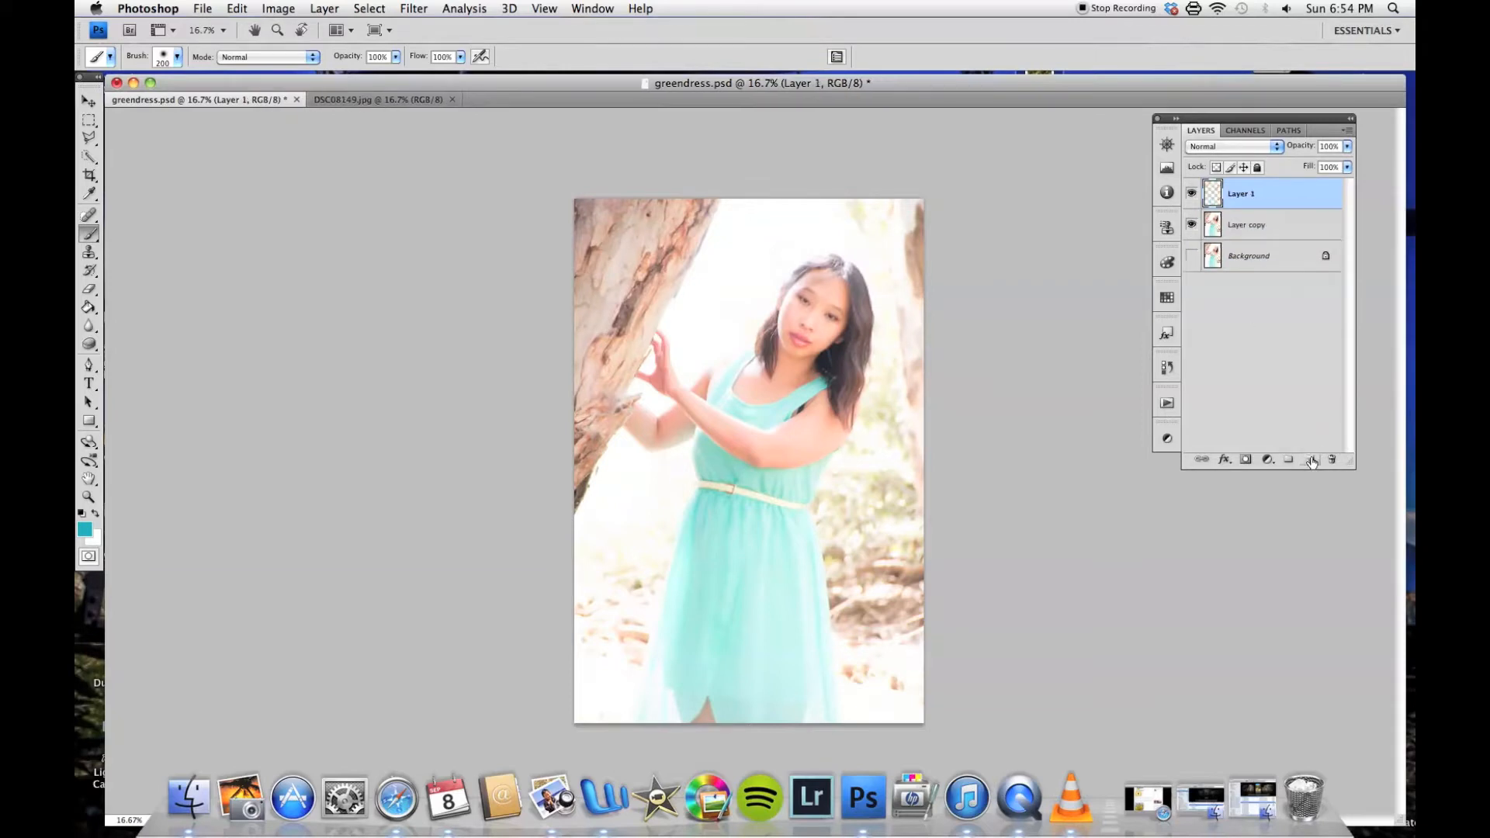
left_click_drag(1240, 204, 1244, 241)
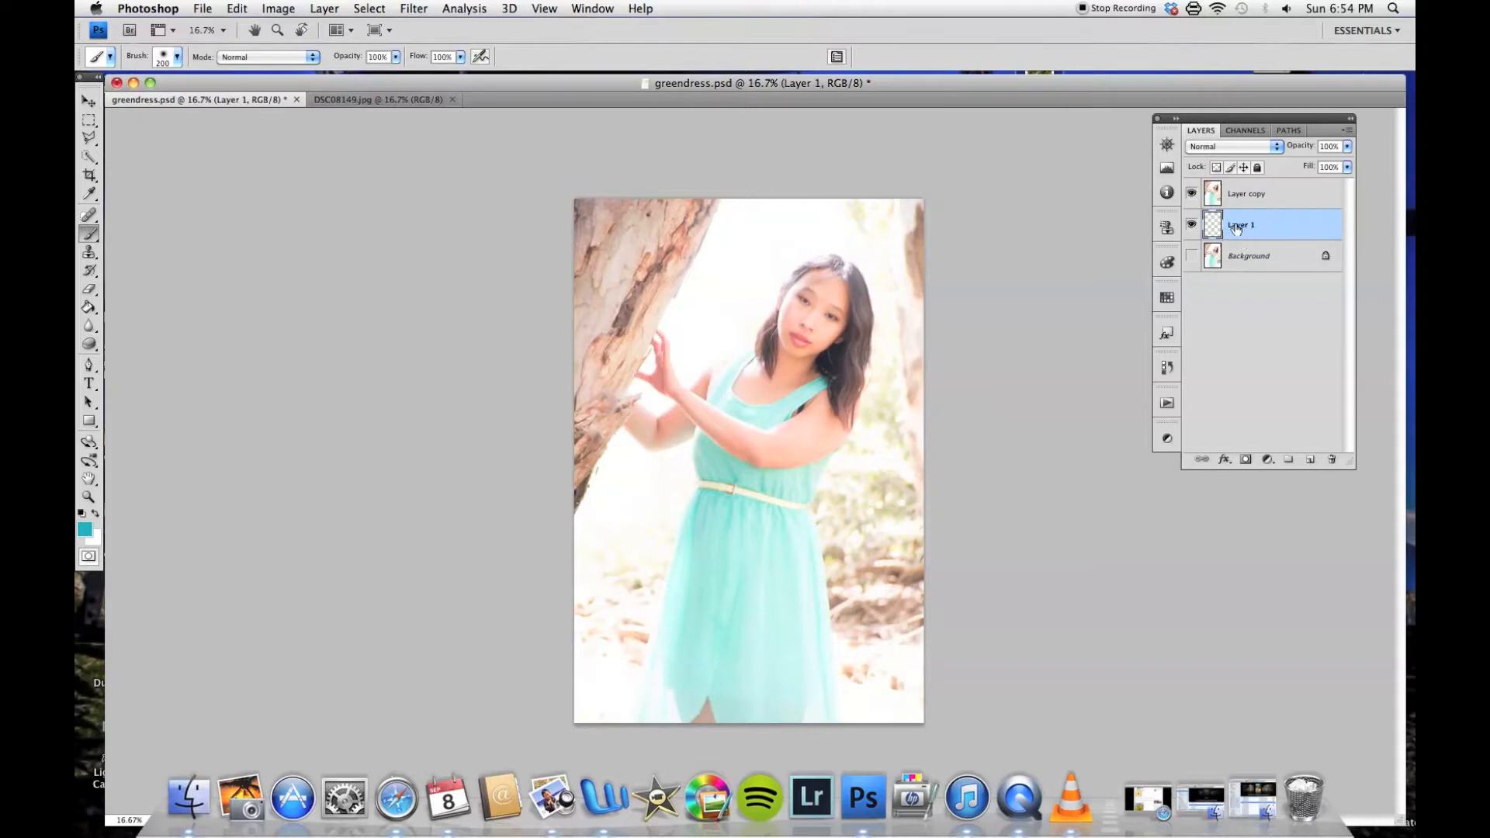
left_click(93, 308)
left_click(615, 328)
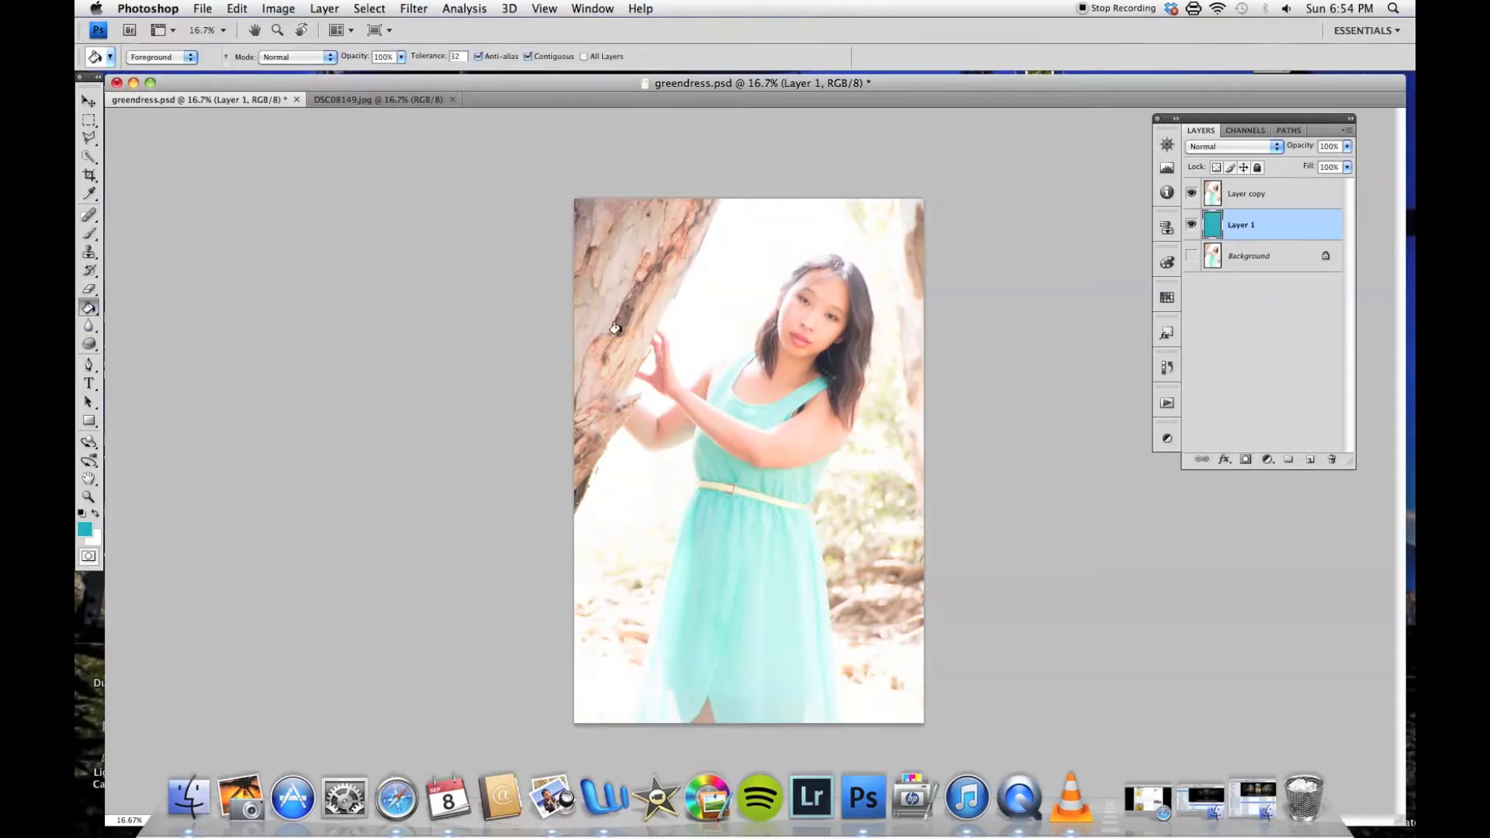
left_click(1192, 191)
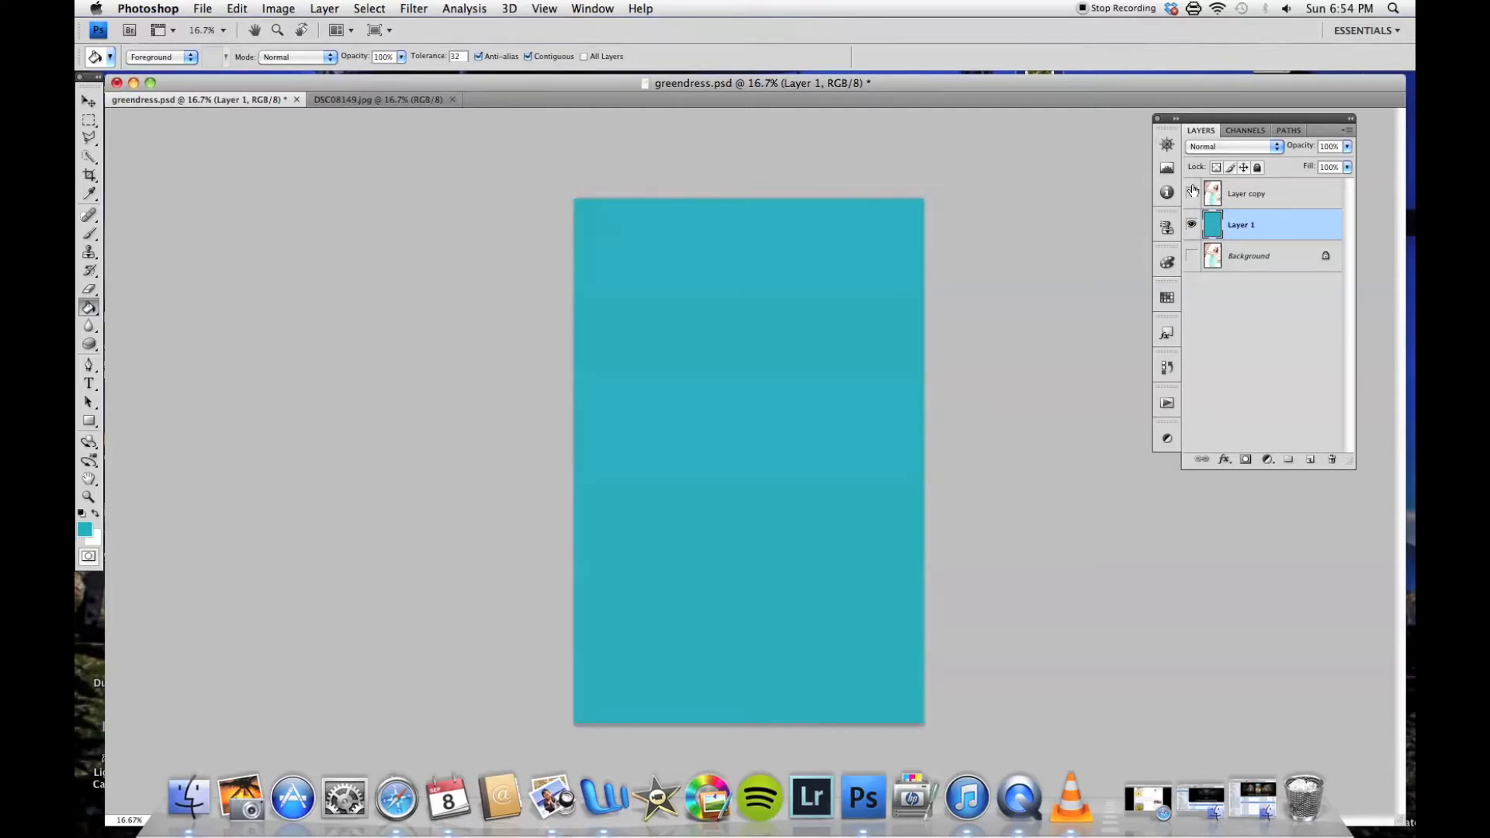
left_click(1192, 192)
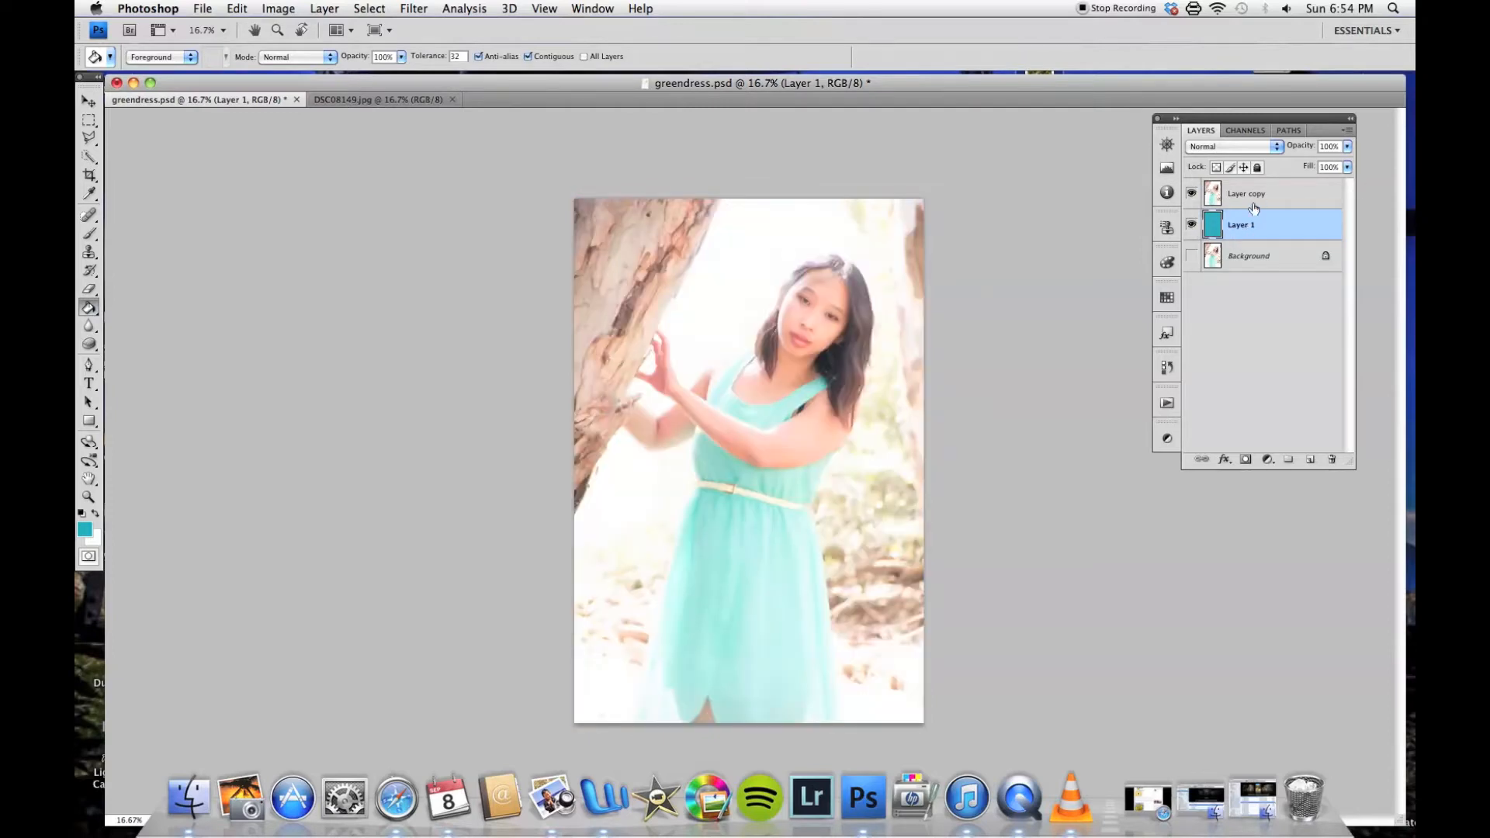
Add a white layer mask to Layer copy and make the mask the active editing target.
left_click(1259, 200)
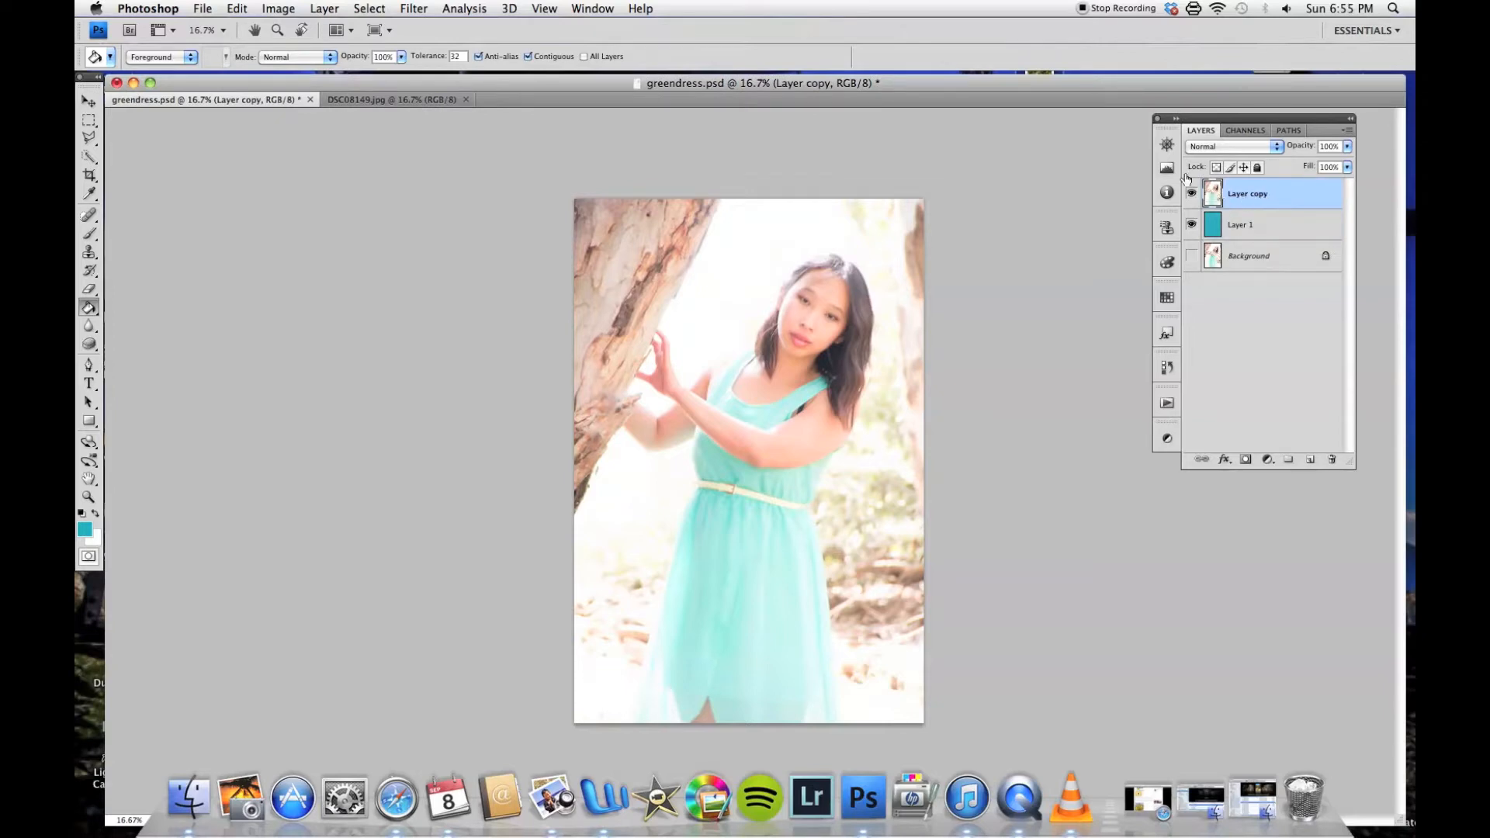
left_click(1245, 460)
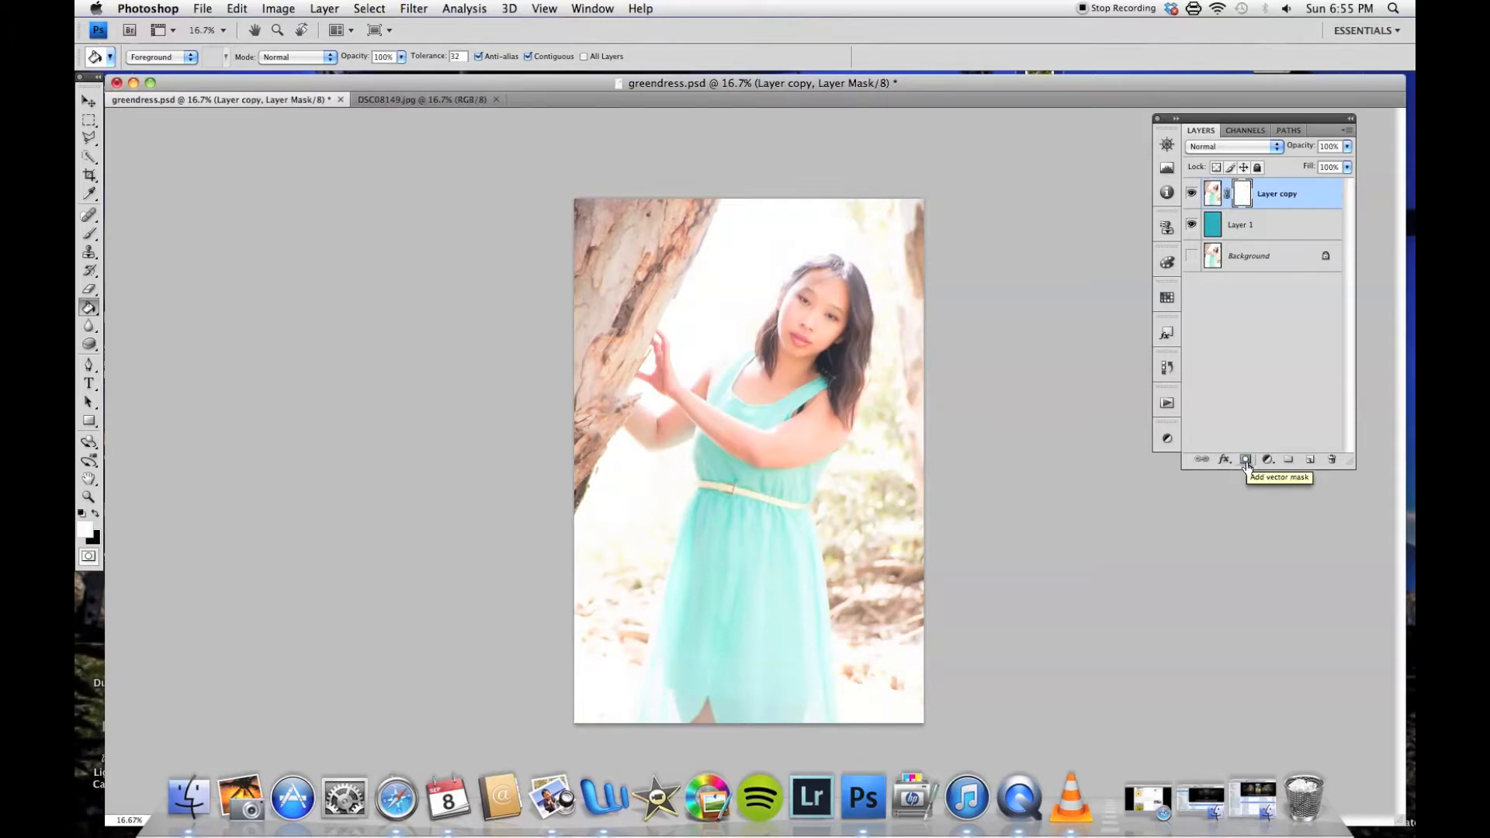
left_click(1215, 200)
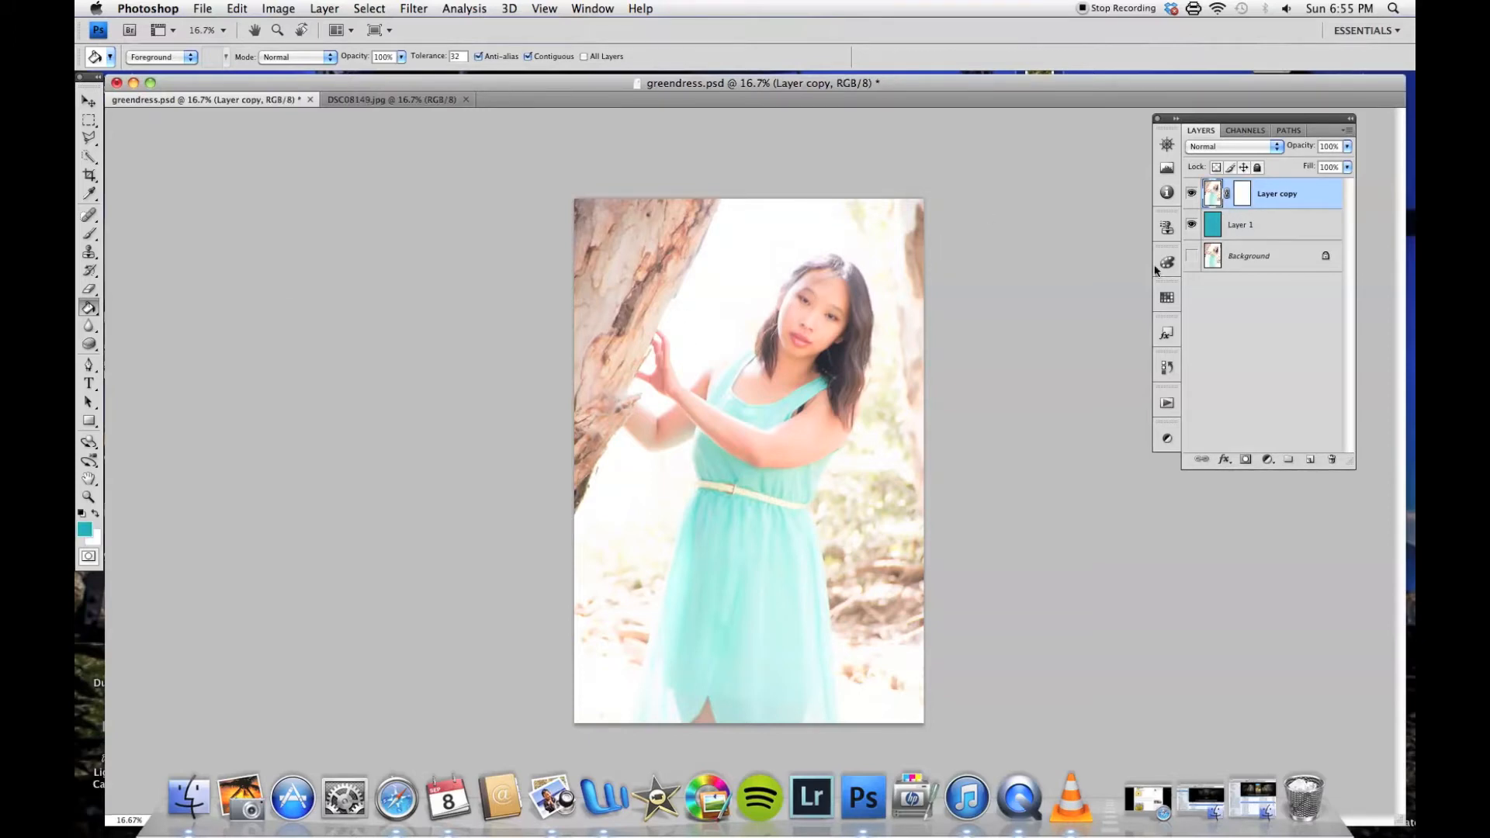
left_click(1242, 194)
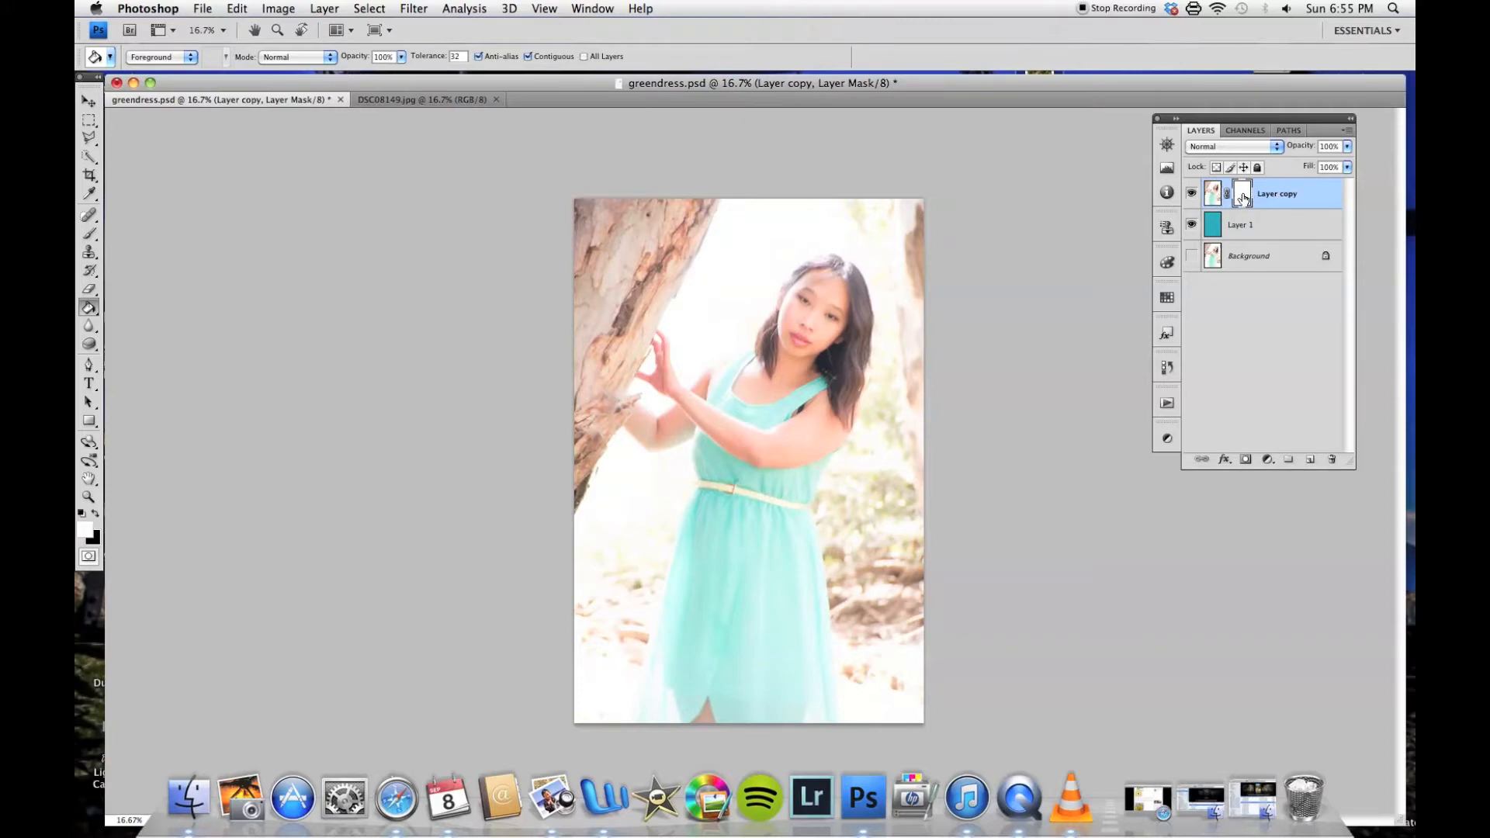
Paint black on Layer copy's mask with a 300 px brush, hiding the upper background and tree top to reveal the teal.
left_click(91, 236)
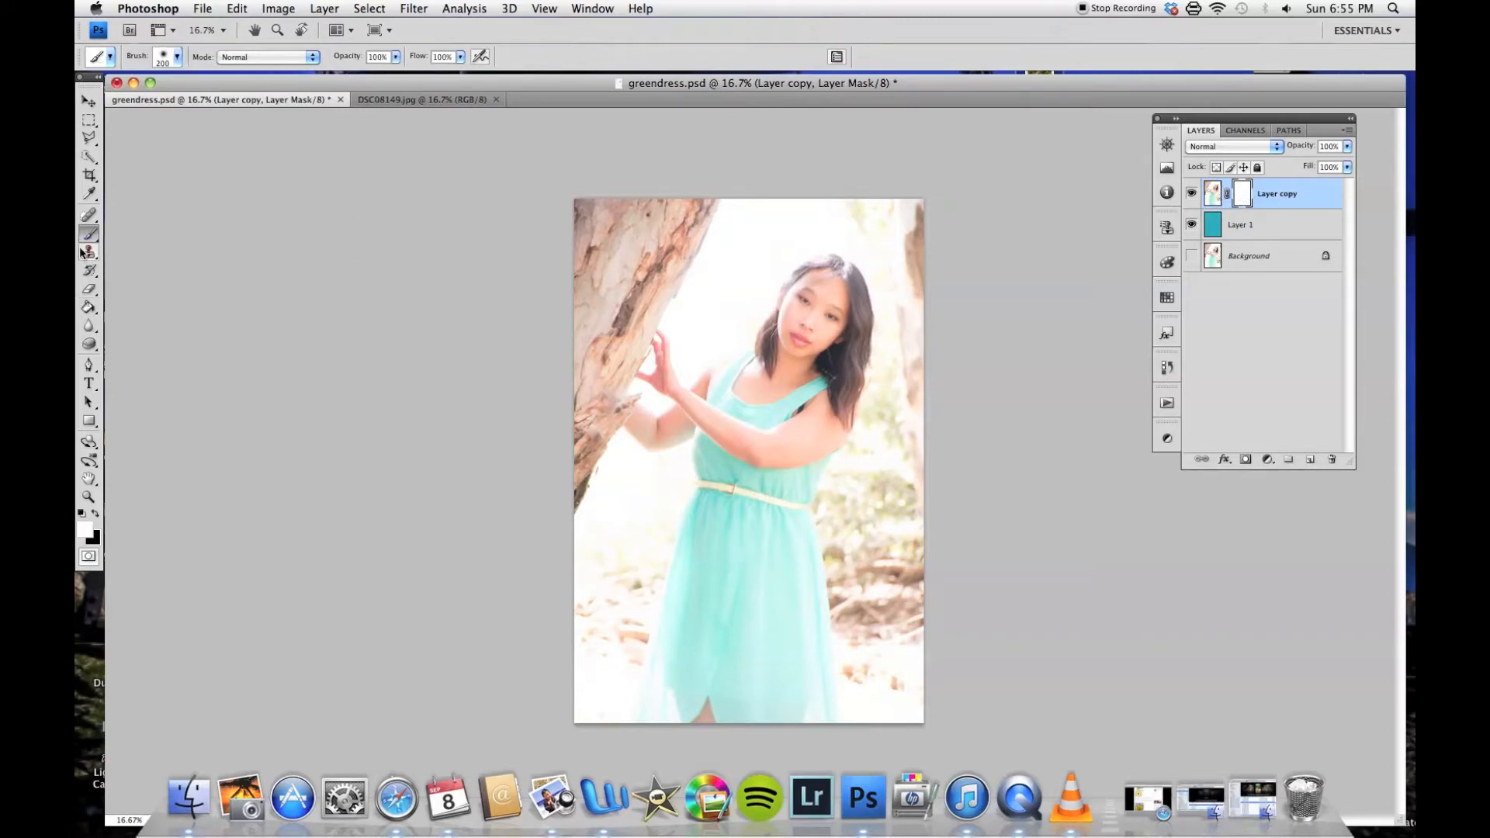
left_click(97, 514)
left_click(97, 515)
left_click(97, 515)
left_click(97, 515)
key("x")
key("x")
key("x")
key("bracketright")
key("bracketright")
mouse_move(735, 246)
left_mouse_down()
mouse_move(679, 302)
mouse_move(707, 244)
mouse_move(659, 249)
mouse_move(688, 219)
mouse_move(722, 246)
mouse_move(738, 300)
mouse_move(804, 212)
mouse_move(728, 227)
mouse_move(656, 334)
mouse_move(669, 267)
mouse_move(608, 328)
mouse_move(613, 244)
mouse_move(587, 239)
mouse_move(750, 204)
mouse_move(867, 205)
mouse_move(732, 239)
mouse_move(782, 256)
mouse_move(811, 220)
mouse_move(869, 203)
mouse_move(803, 244)
mouse_move(633, 236)
mouse_move(567, 210)
mouse_move(673, 209)
mouse_move(621, 160)
left_mouse_up()
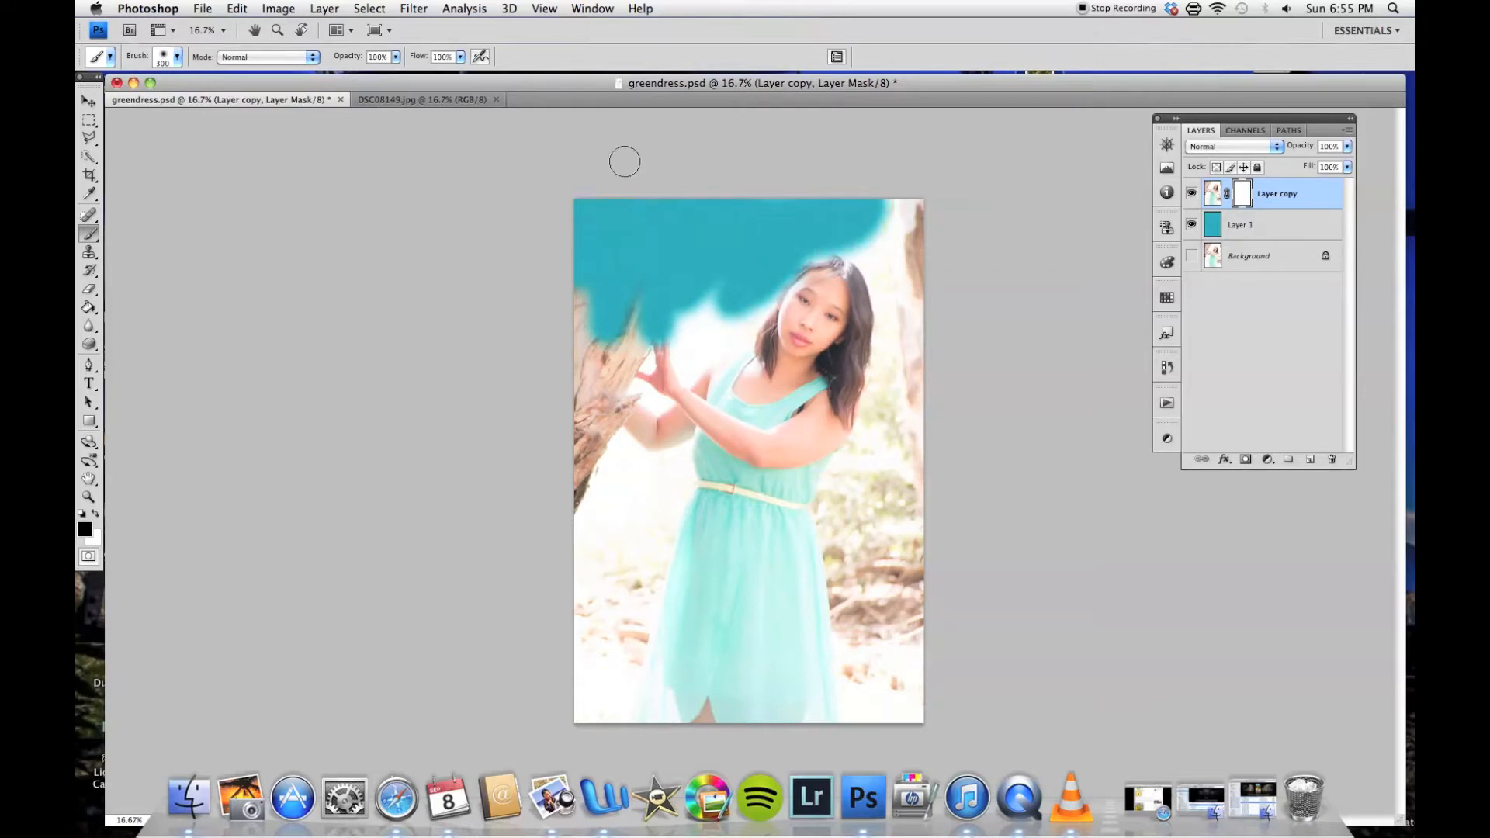
Lower the brush opacity to 54% and paint black on the mask over the right-hand background and part of the face.
left_click(396, 57)
left_click_drag(400, 73, 385, 83)
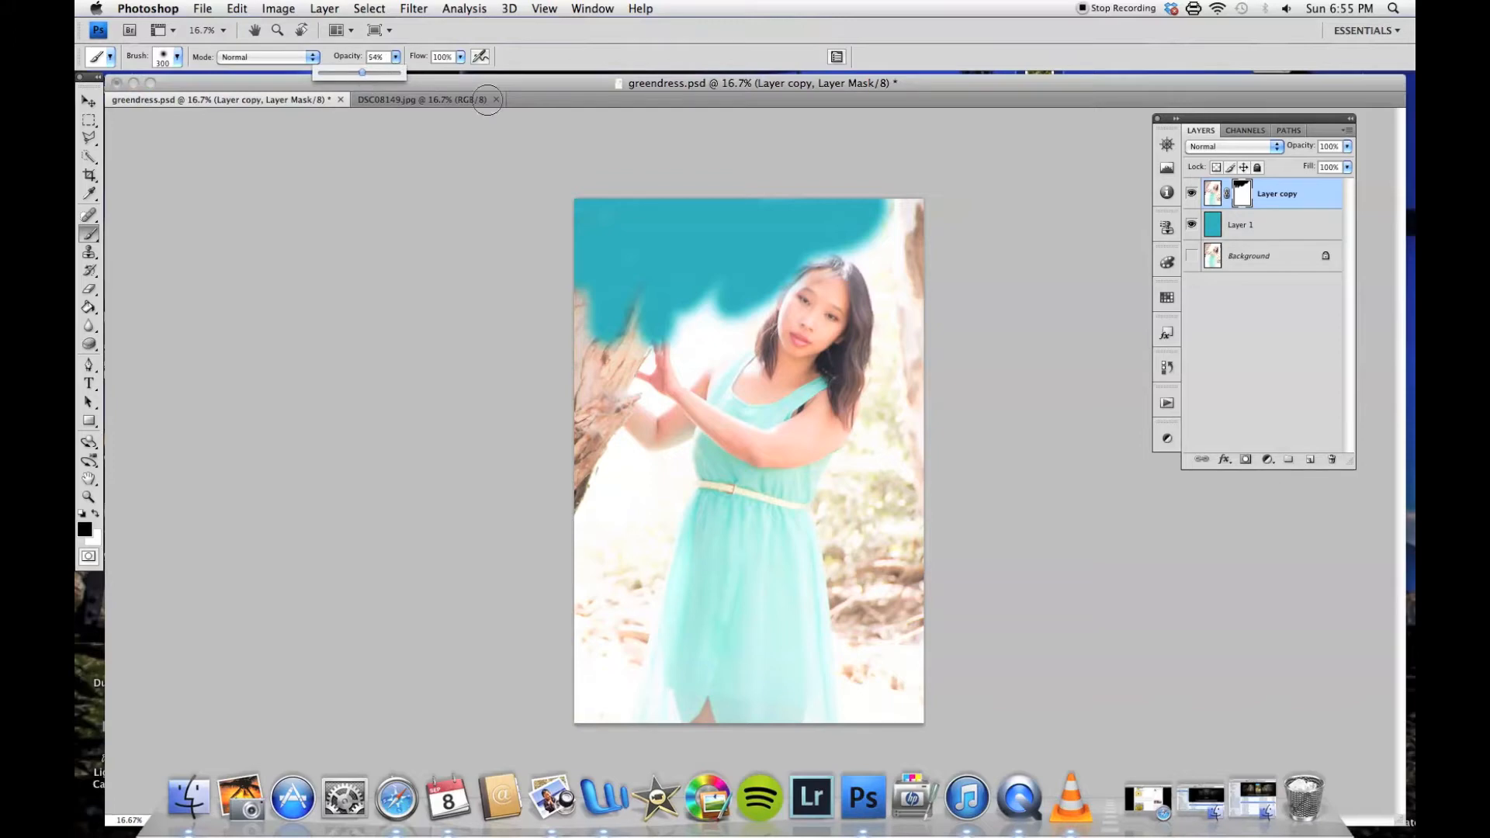
mouse_move(861, 208)
left_mouse_down()
mouse_move(889, 341)
mouse_move(887, 208)
mouse_move(905, 379)
mouse_move(906, 268)
mouse_move(930, 405)
mouse_move(904, 564)
mouse_move(891, 290)
mouse_move(846, 249)
mouse_move(835, 344)
left_mouse_up()
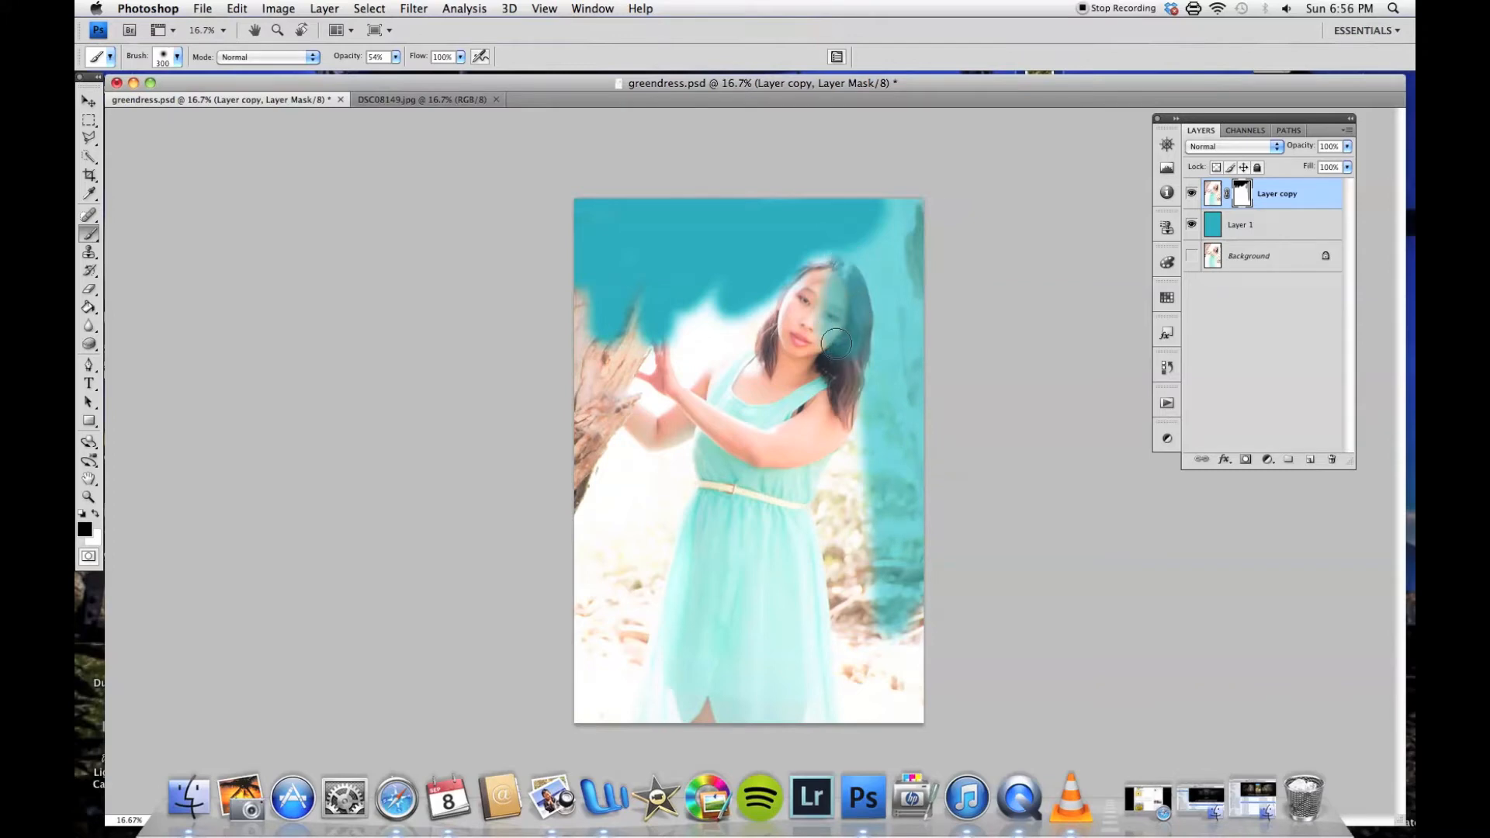
Paint white on the mask over the face and hair to restore those areas of the photo.
key("x")
left_click_drag(826, 312, 832, 321)
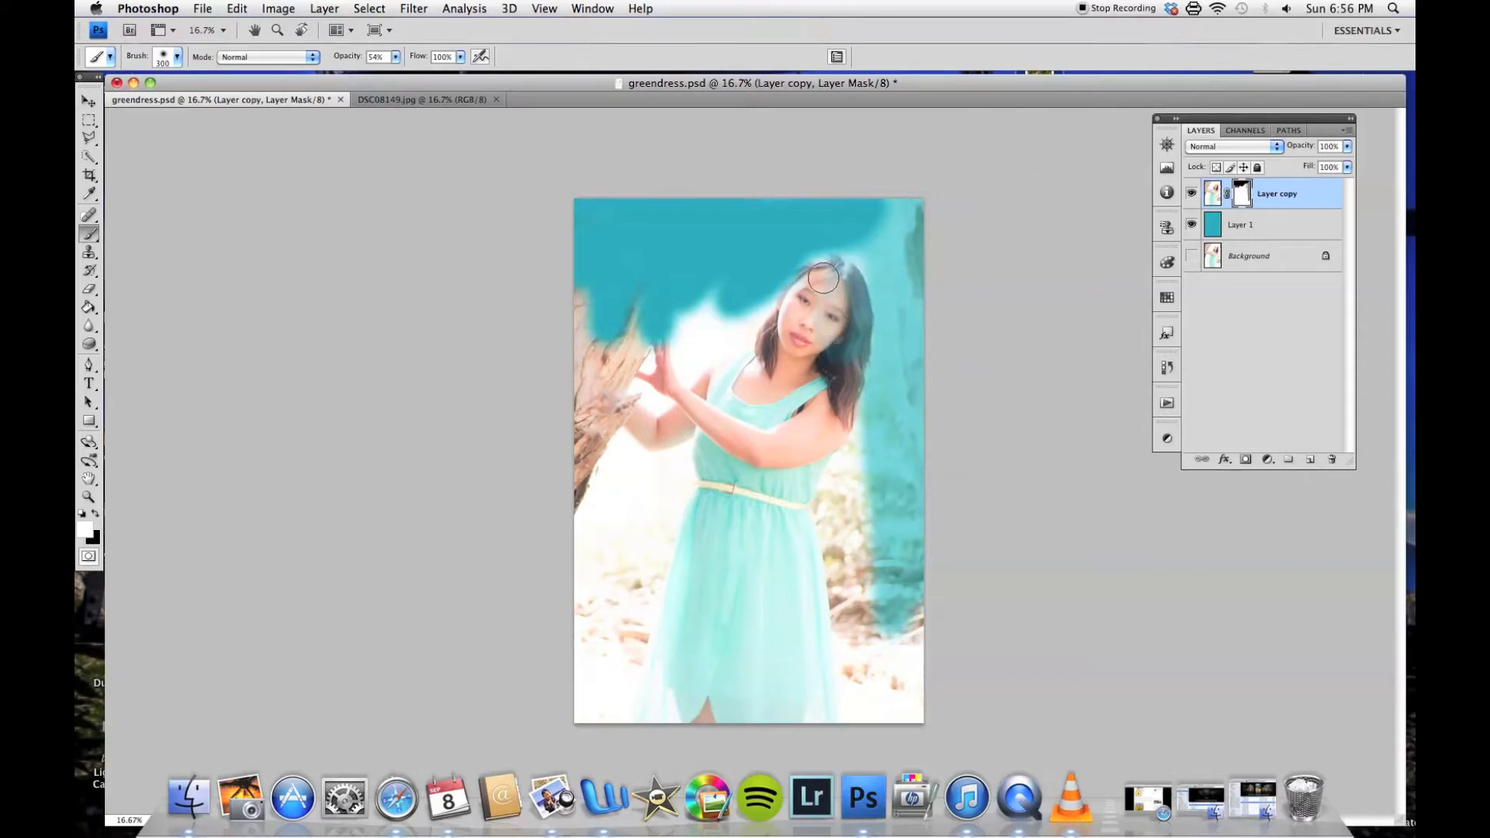
mouse_move(834, 268)
left_mouse_down()
mouse_move(851, 365)
mouse_move(857, 291)
mouse_move(812, 275)
left_mouse_up()
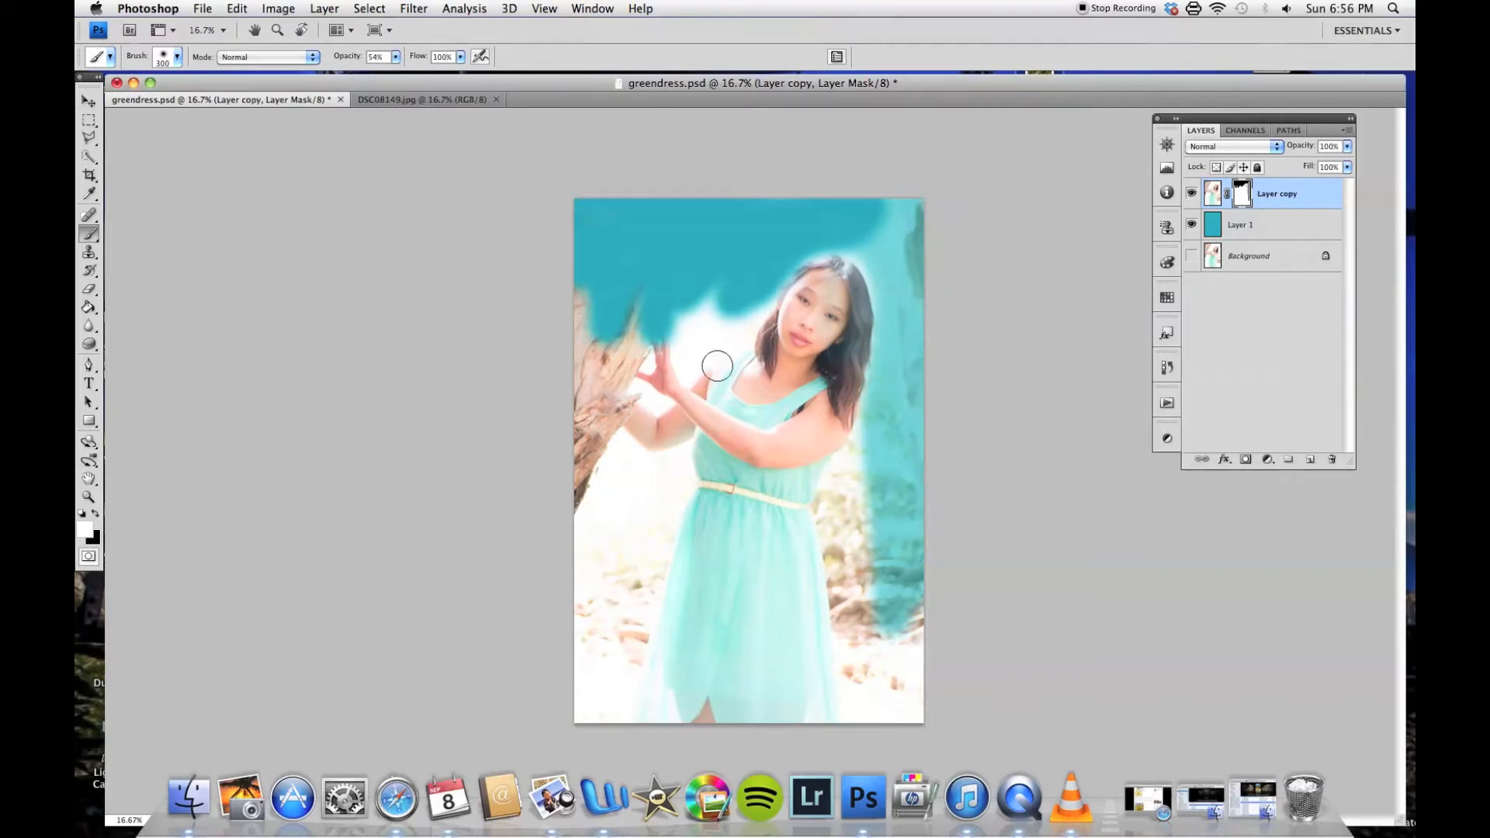
Try applying the mask permanently to Layer copy, and undo it.
left_click_drag(1261, 226, 1329, 461)
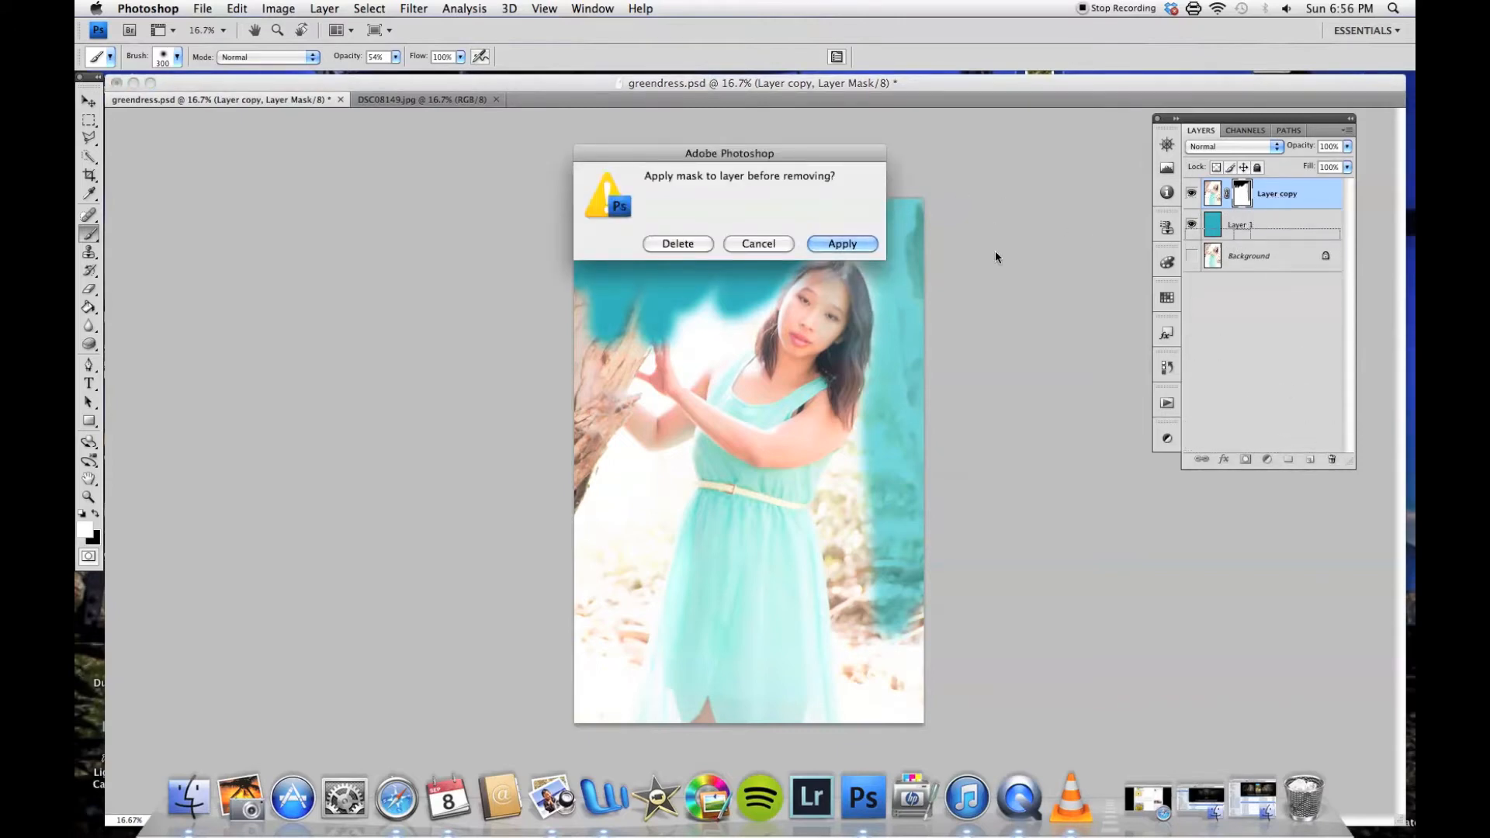
left_click(851, 245)
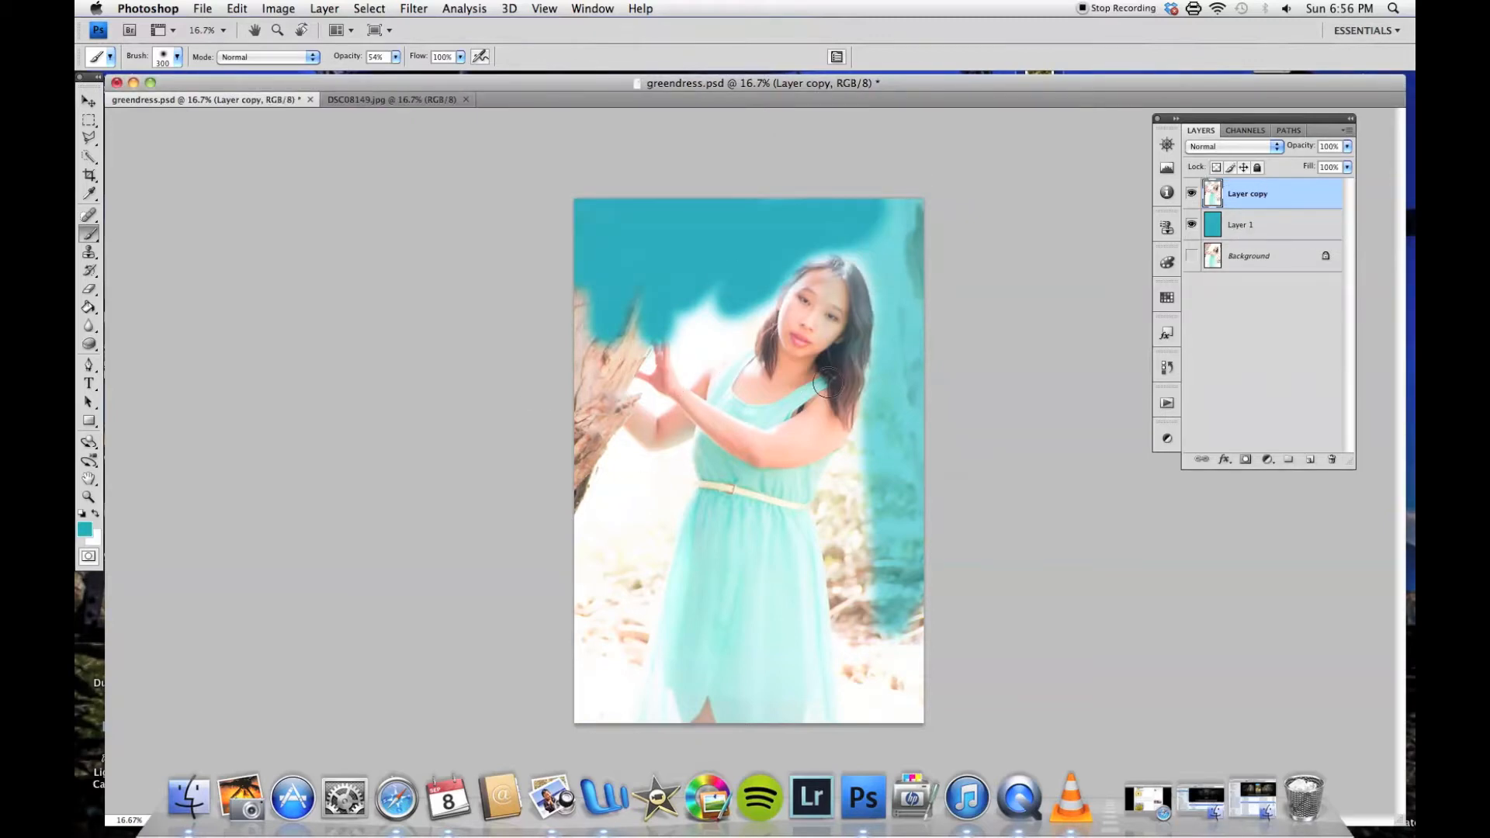
key("super+z")
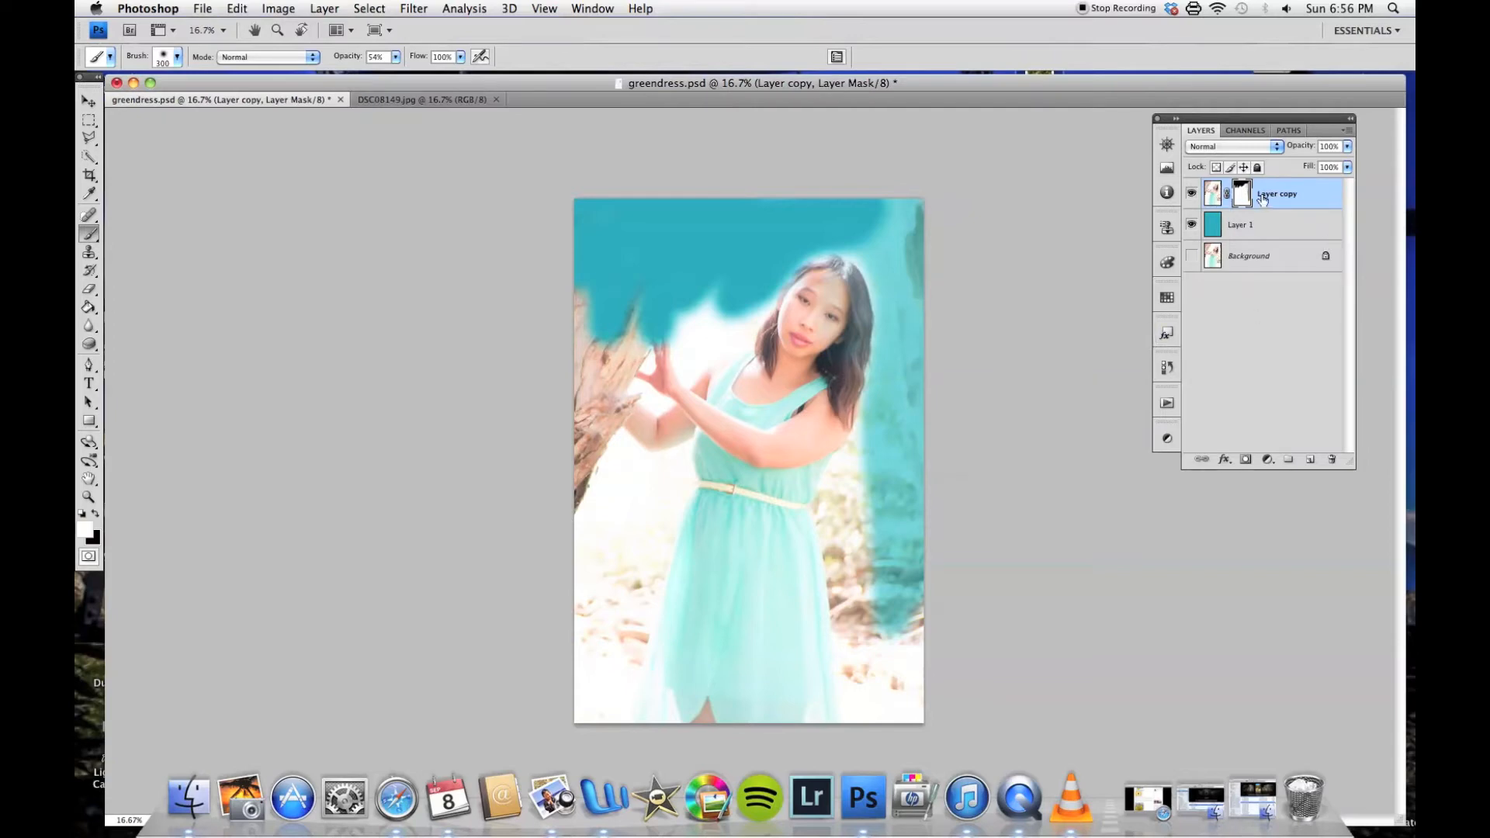
Delete the layer mask from Layer copy without applying it.
left_click_drag(1243, 196, 1333, 459)
left_click(669, 244)
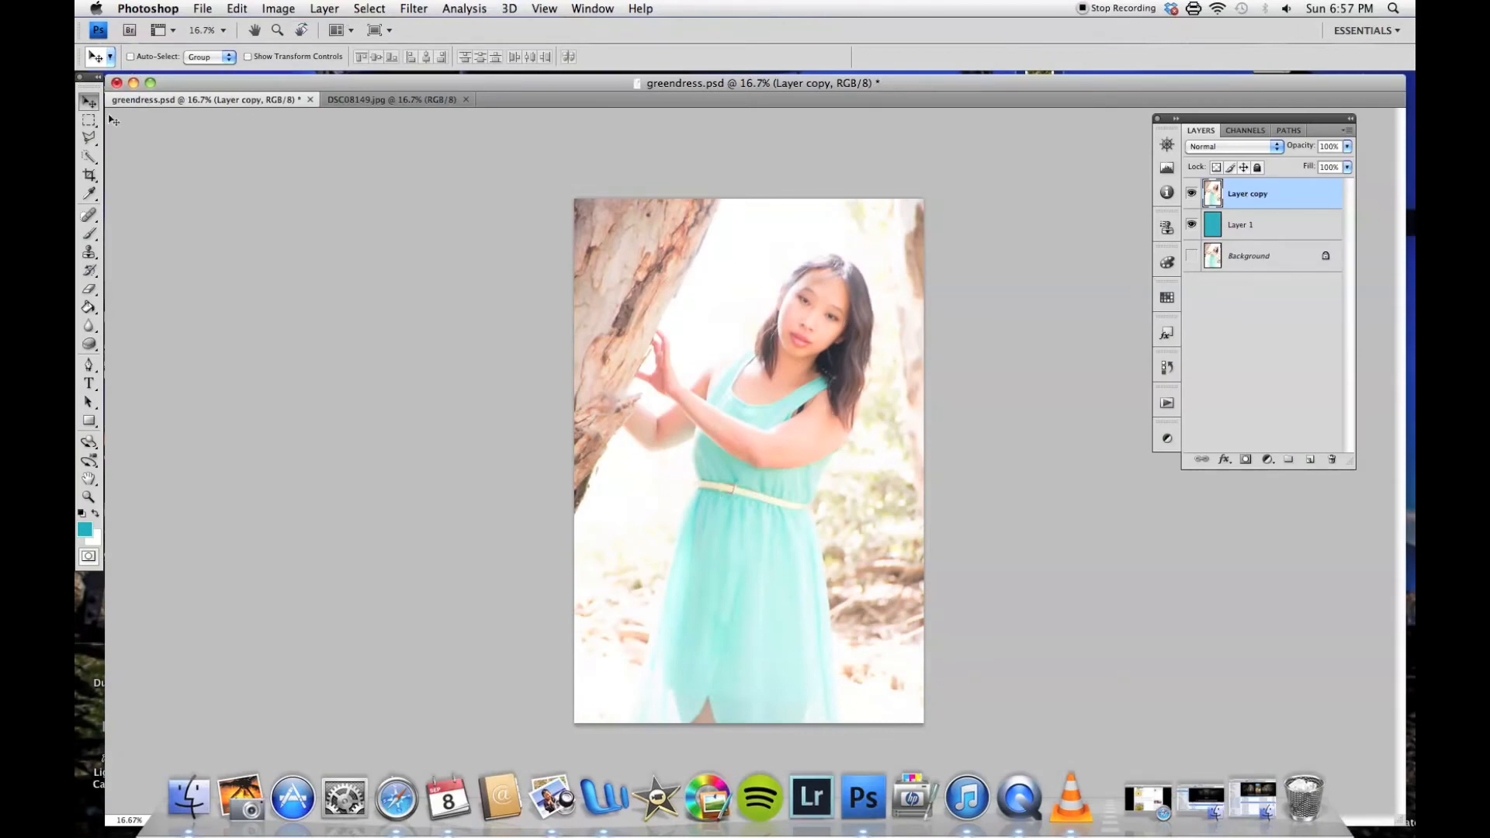
Outline the model's face with the Polygonal Lasso, try masking Layer copy to that selection, and undo the mask.
left_click(92, 147)
mouse_move(97, 146)
left_mouse_down()
mouse_move(124, 135)
mouse_move(142, 169)
mouse_move(159, 151)
left_mouse_up()
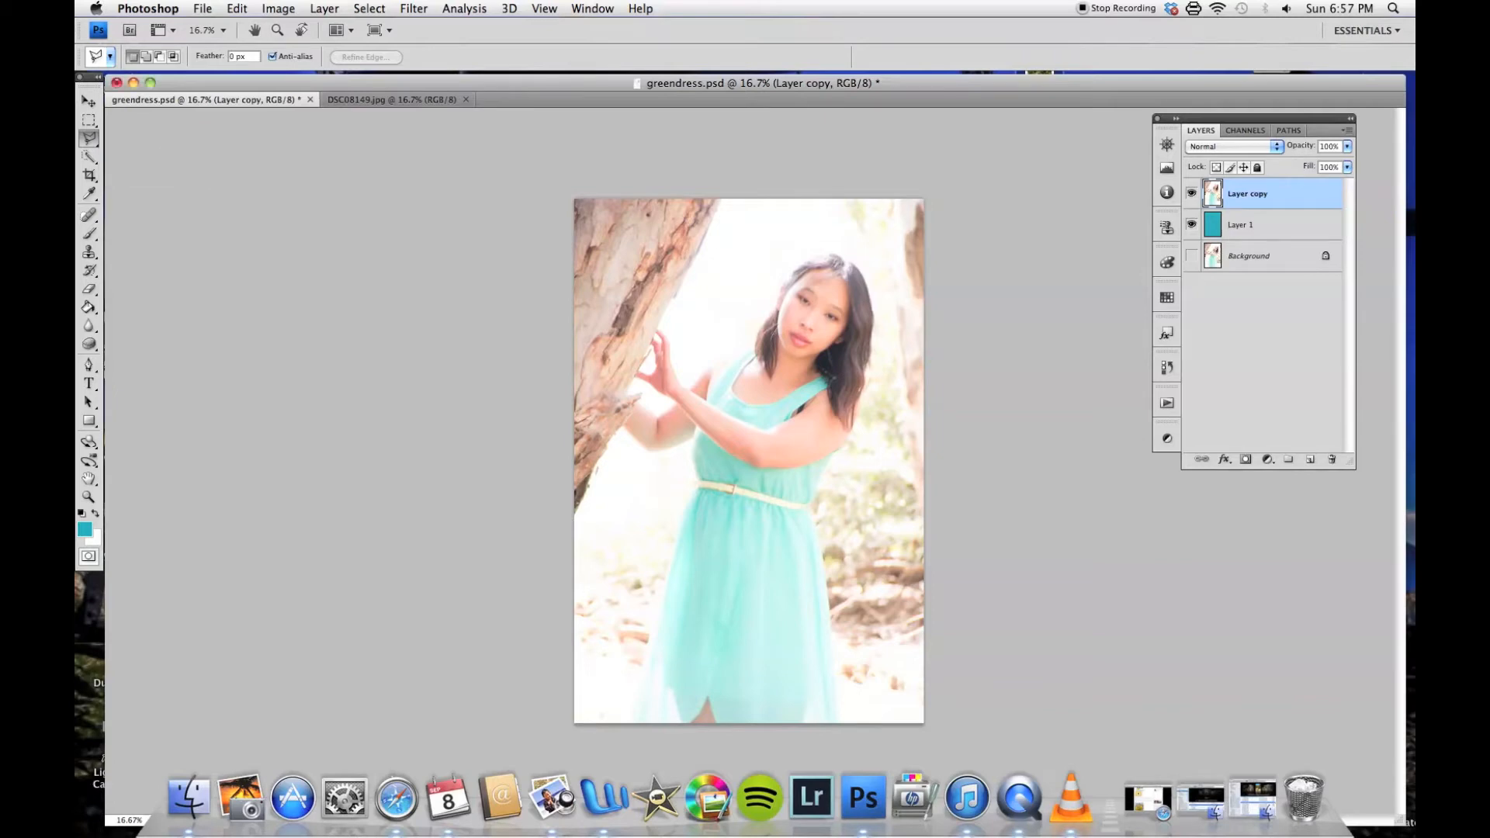
left_click(831, 259)
left_click(832, 270)
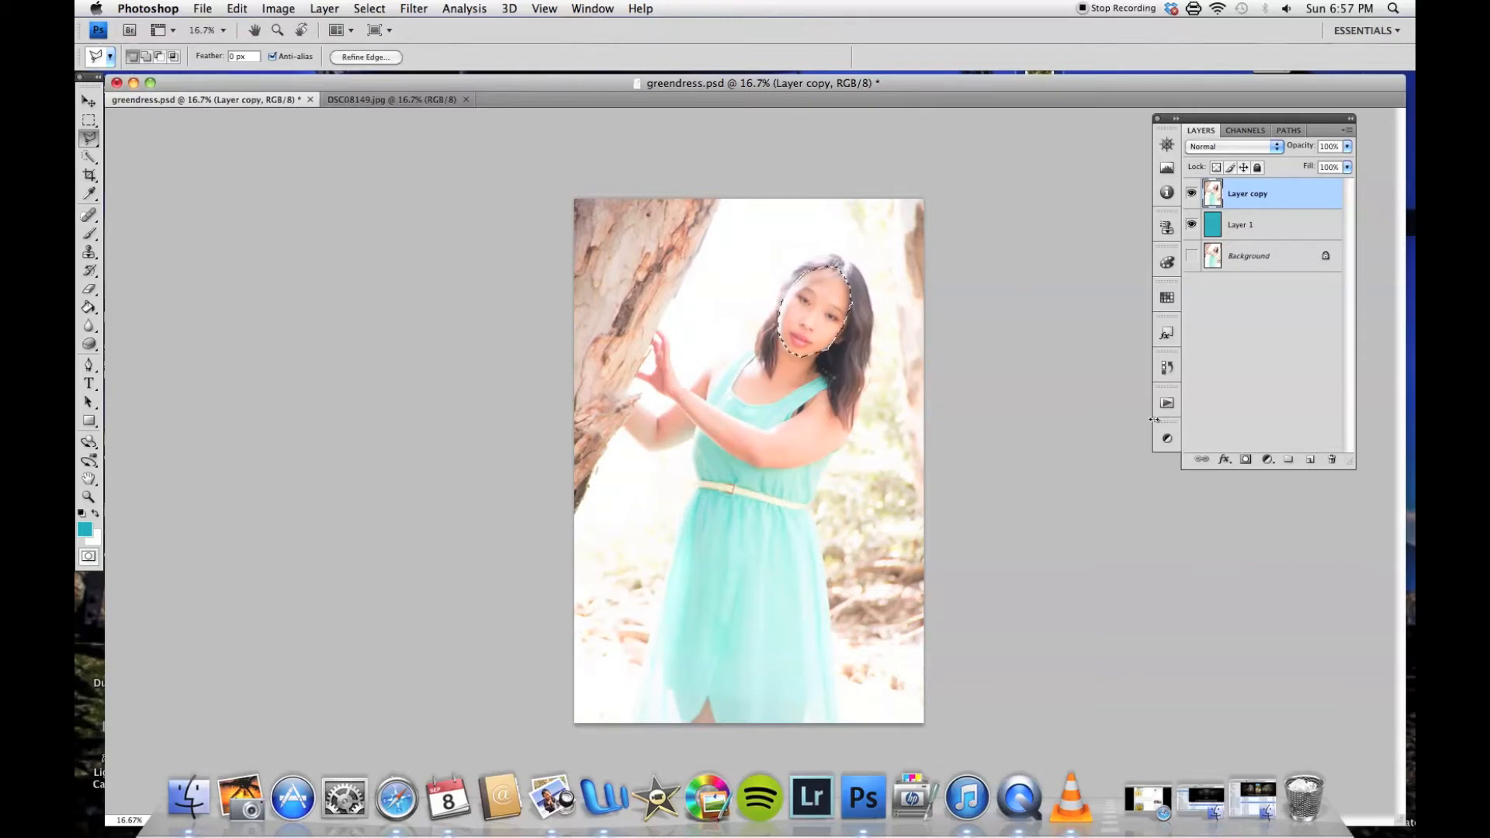
left_click(1246, 459)
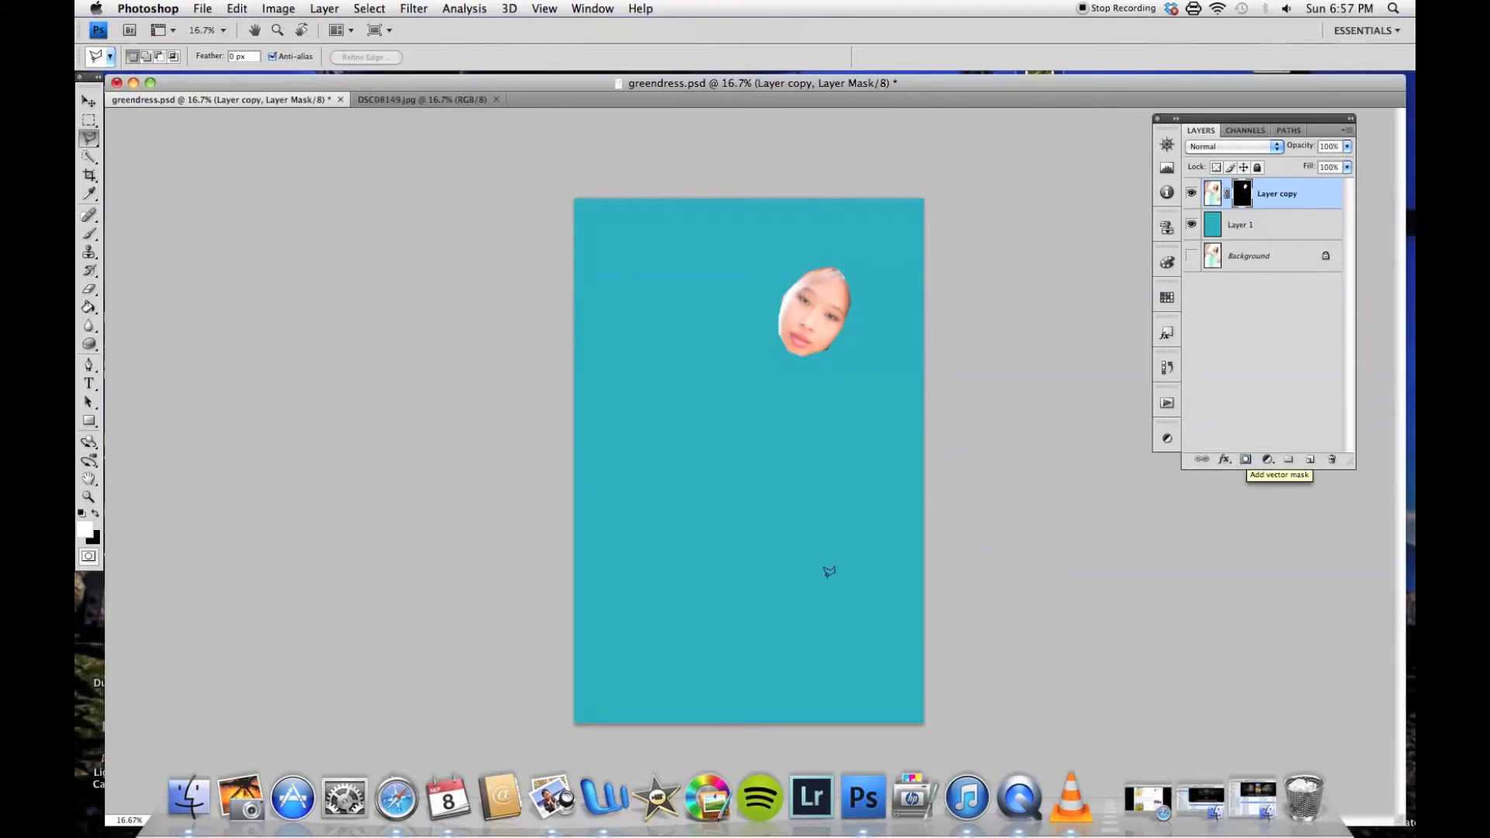
key("ctrl+z")
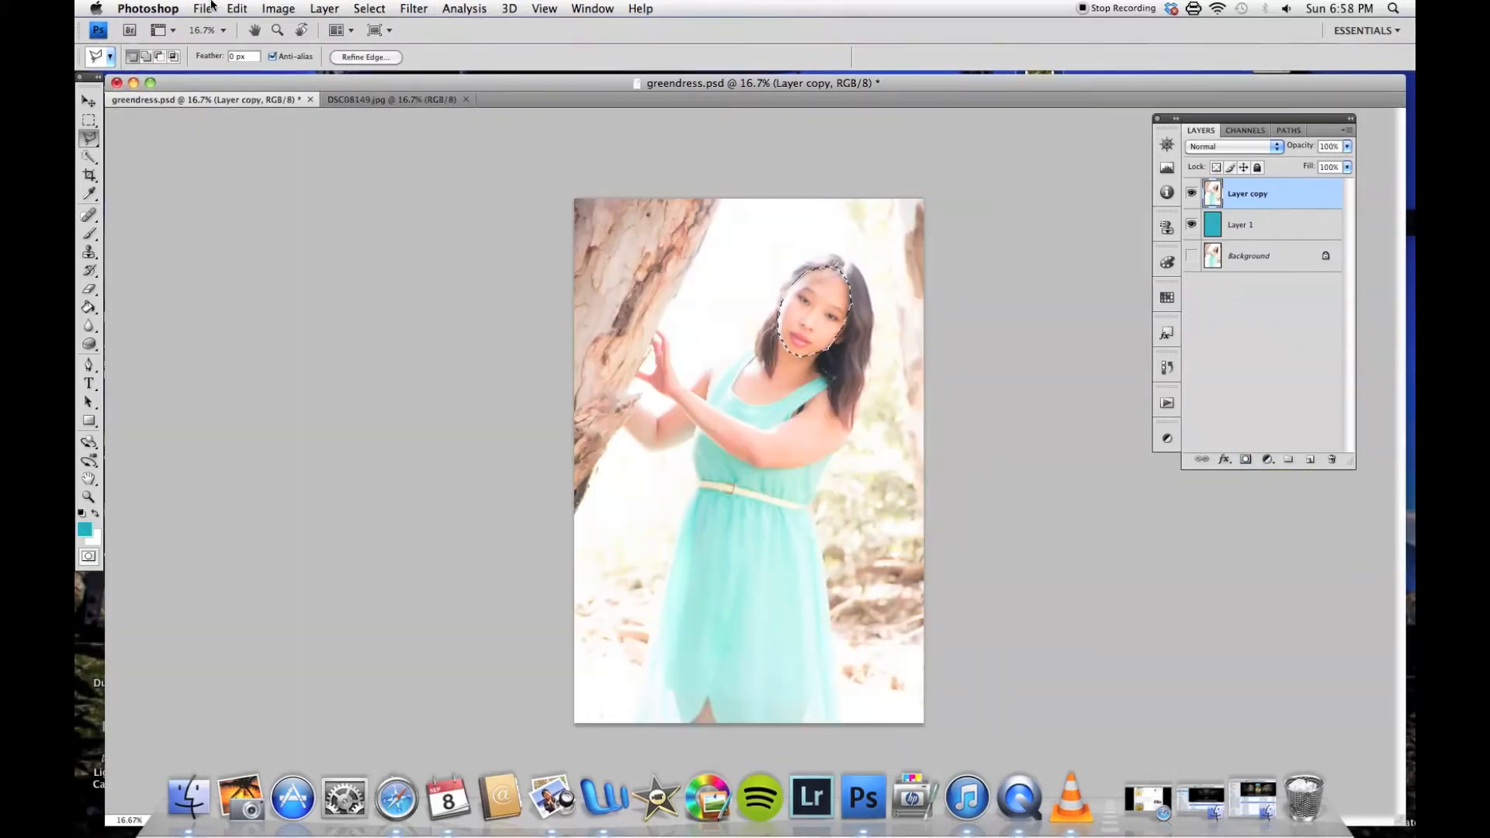
Invert the face selection and add a layer mask to Layer copy that hides only the face.
left_click(362, 10)
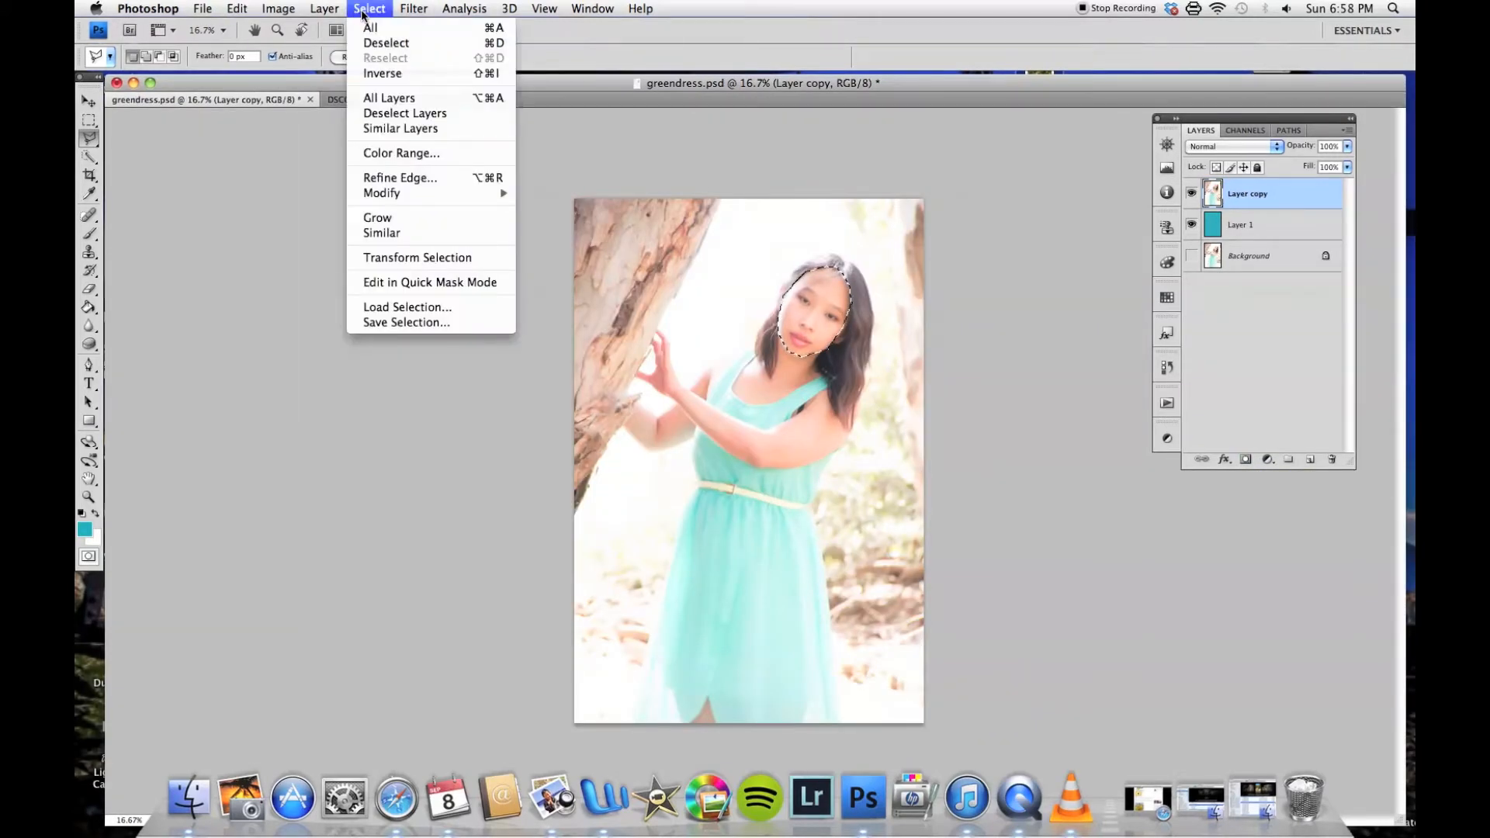
left_click(386, 74)
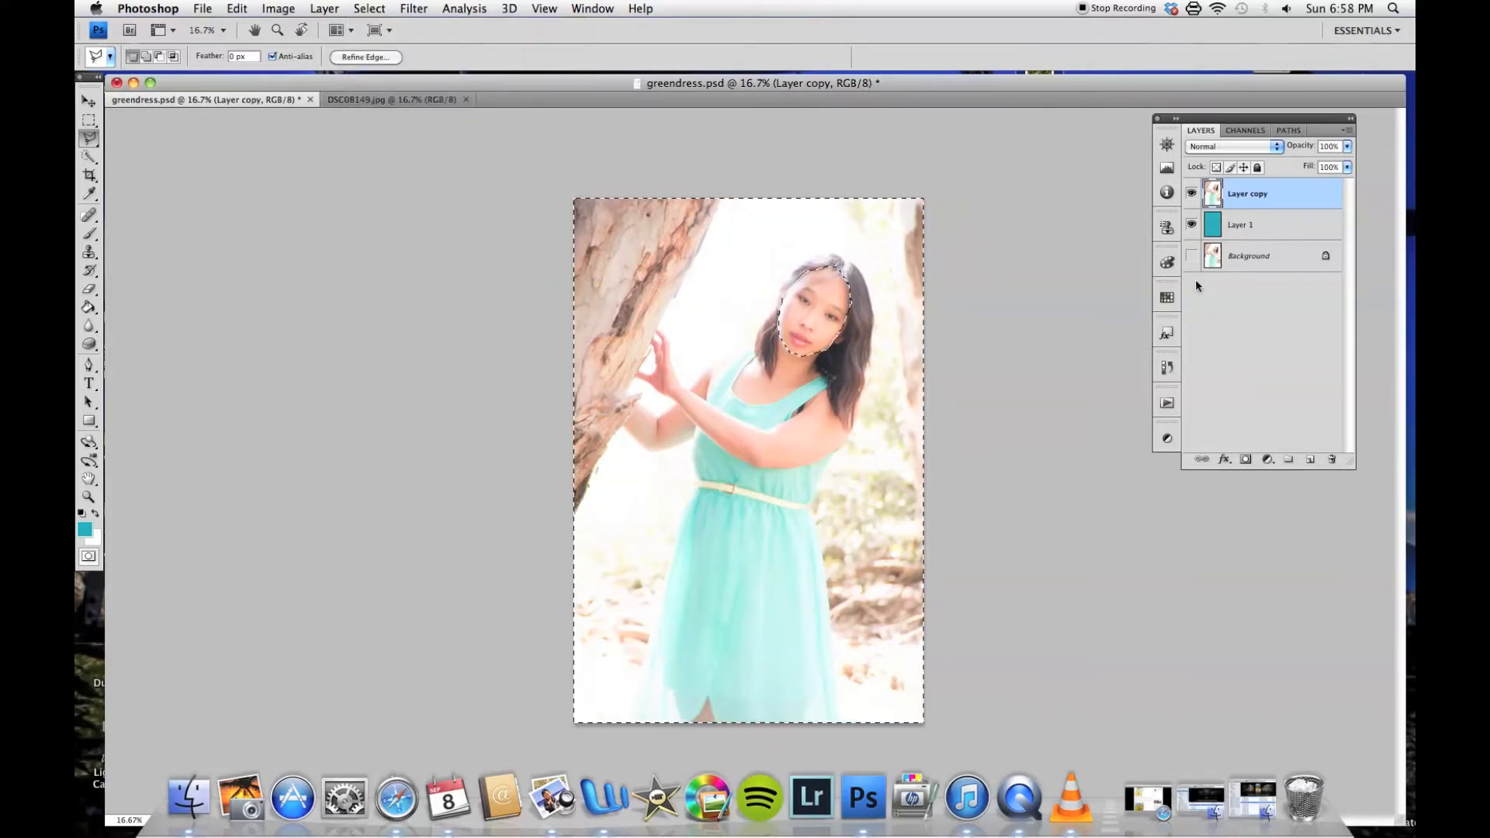
left_click(1244, 459)
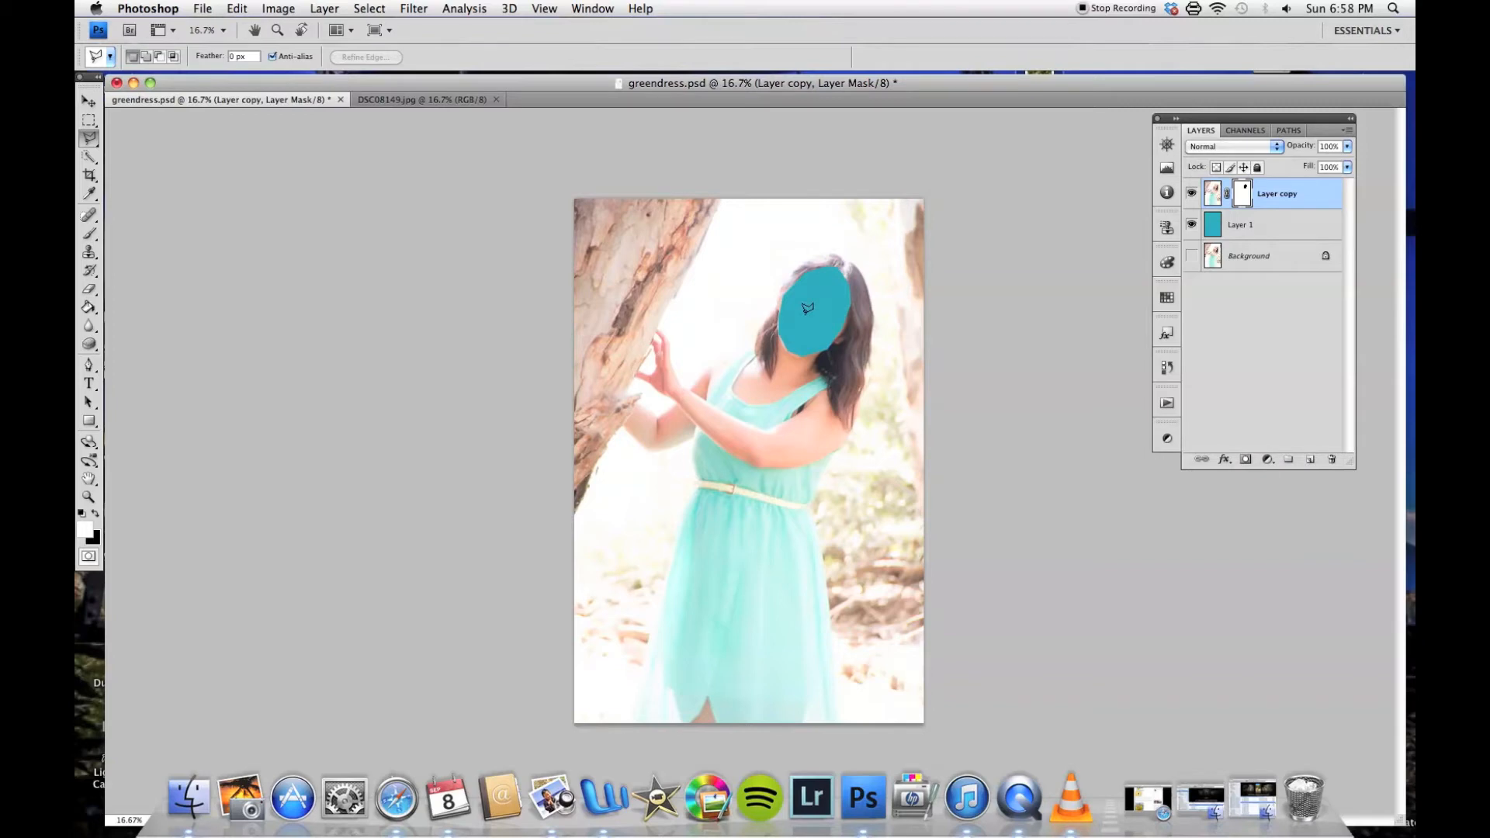
Try a black brush stroke around the face on the mask, undo it, and paint white over the hidden face.
key("b")
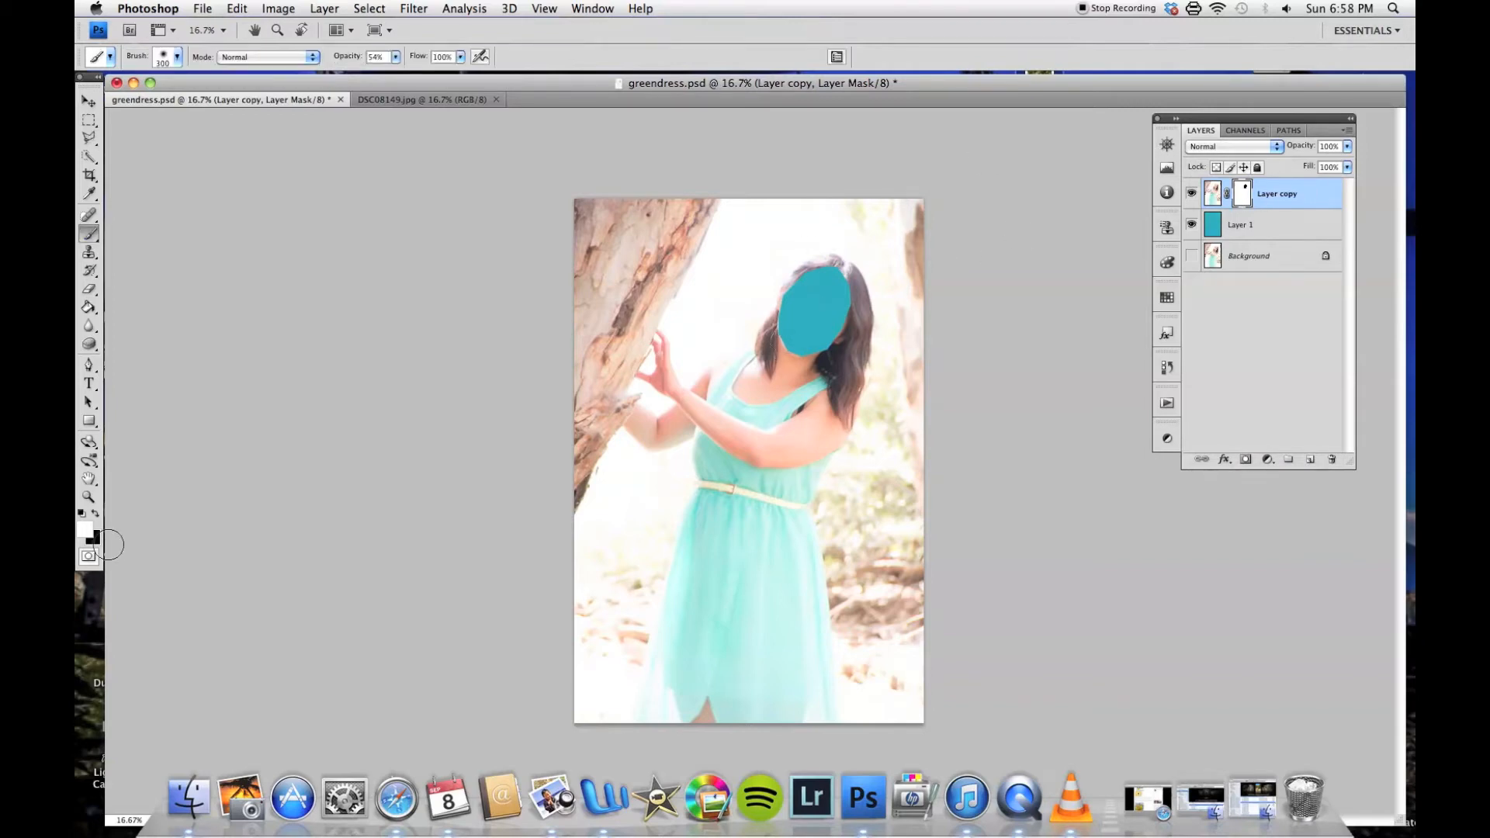
key("x")
left_click_drag(790, 360, 816, 274)
key("ctrl+z")
key("x")
mouse_move(826, 298)
left_mouse_down()
mouse_move(792, 336)
mouse_move(781, 321)
mouse_move(836, 319)
mouse_move(820, 360)
mouse_move(820, 323)
mouse_move(790, 346)
mouse_move(827, 281)
mouse_move(826, 325)
mouse_move(858, 281)
mouse_move(793, 321)
mouse_move(811, 262)
mouse_move(843, 301)
mouse_move(828, 271)
mouse_move(832, 356)
mouse_move(786, 336)
mouse_move(818, 246)
left_mouse_up()
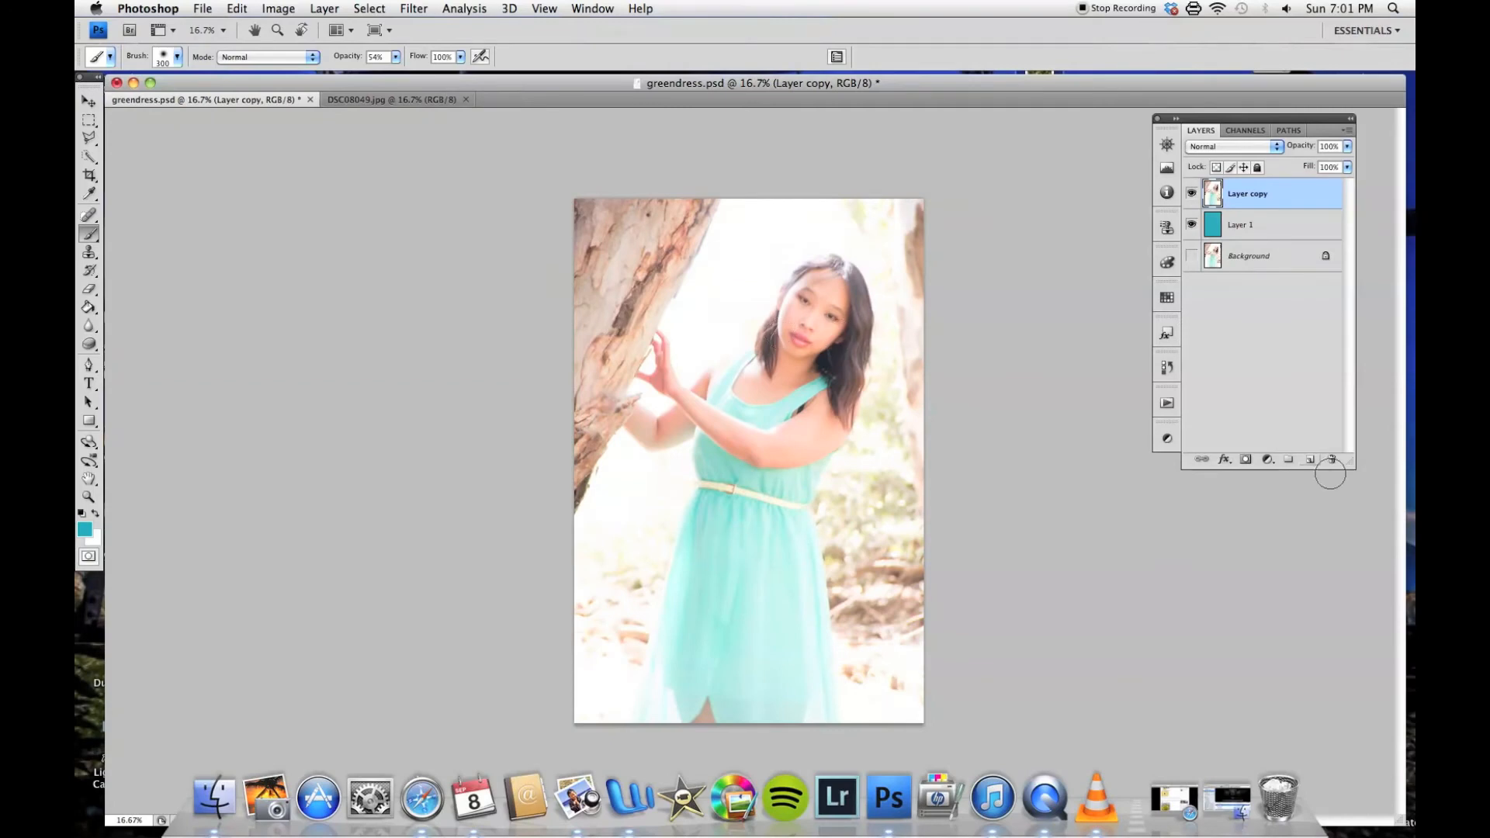
Add a Curves adjustment layer above Layer copy and darken the image by pulling the RGB curve to input 211, output 130.
left_click(1268, 461)
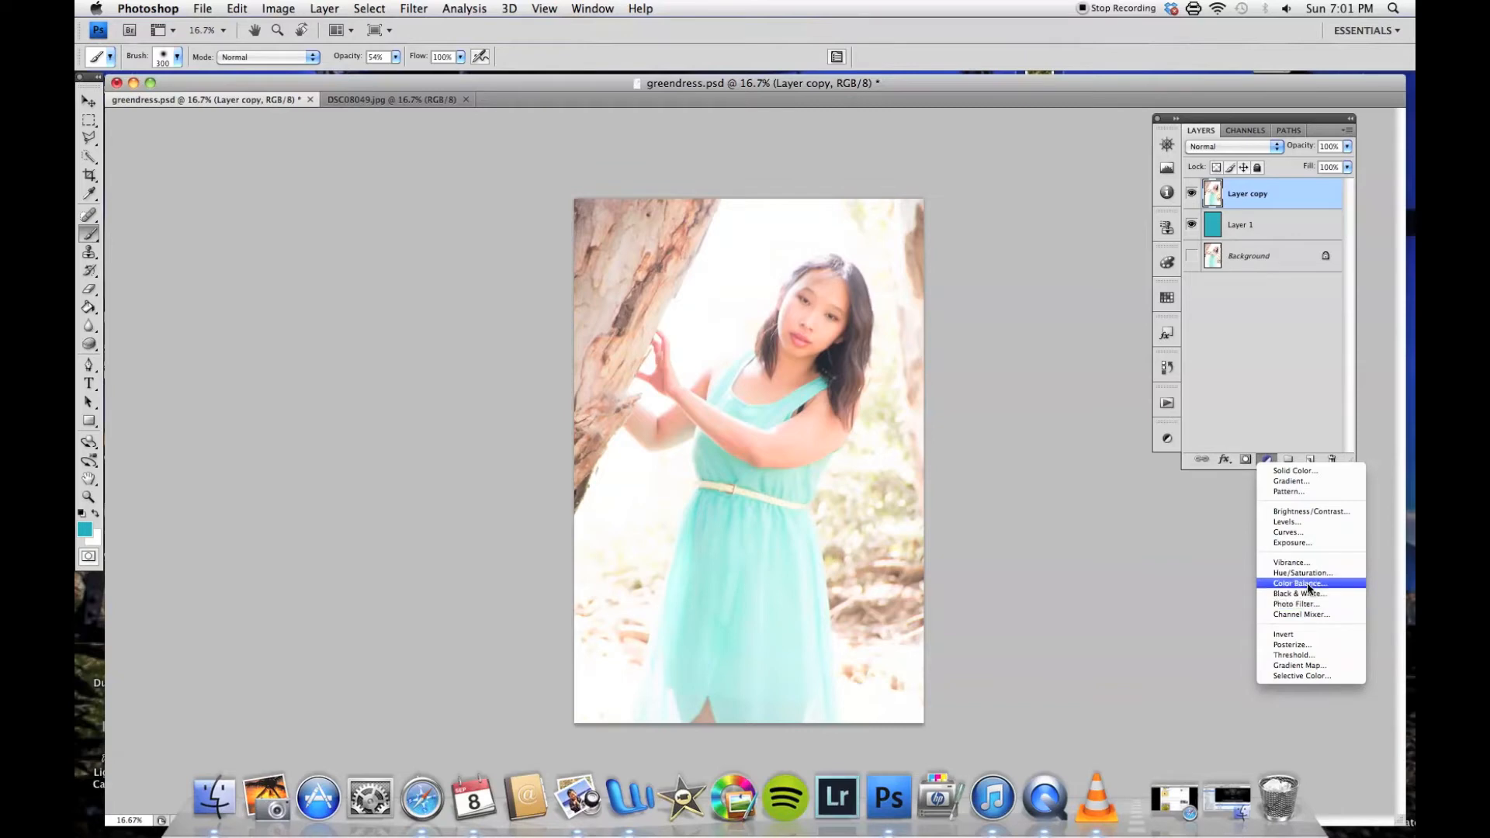
left_click(1309, 534)
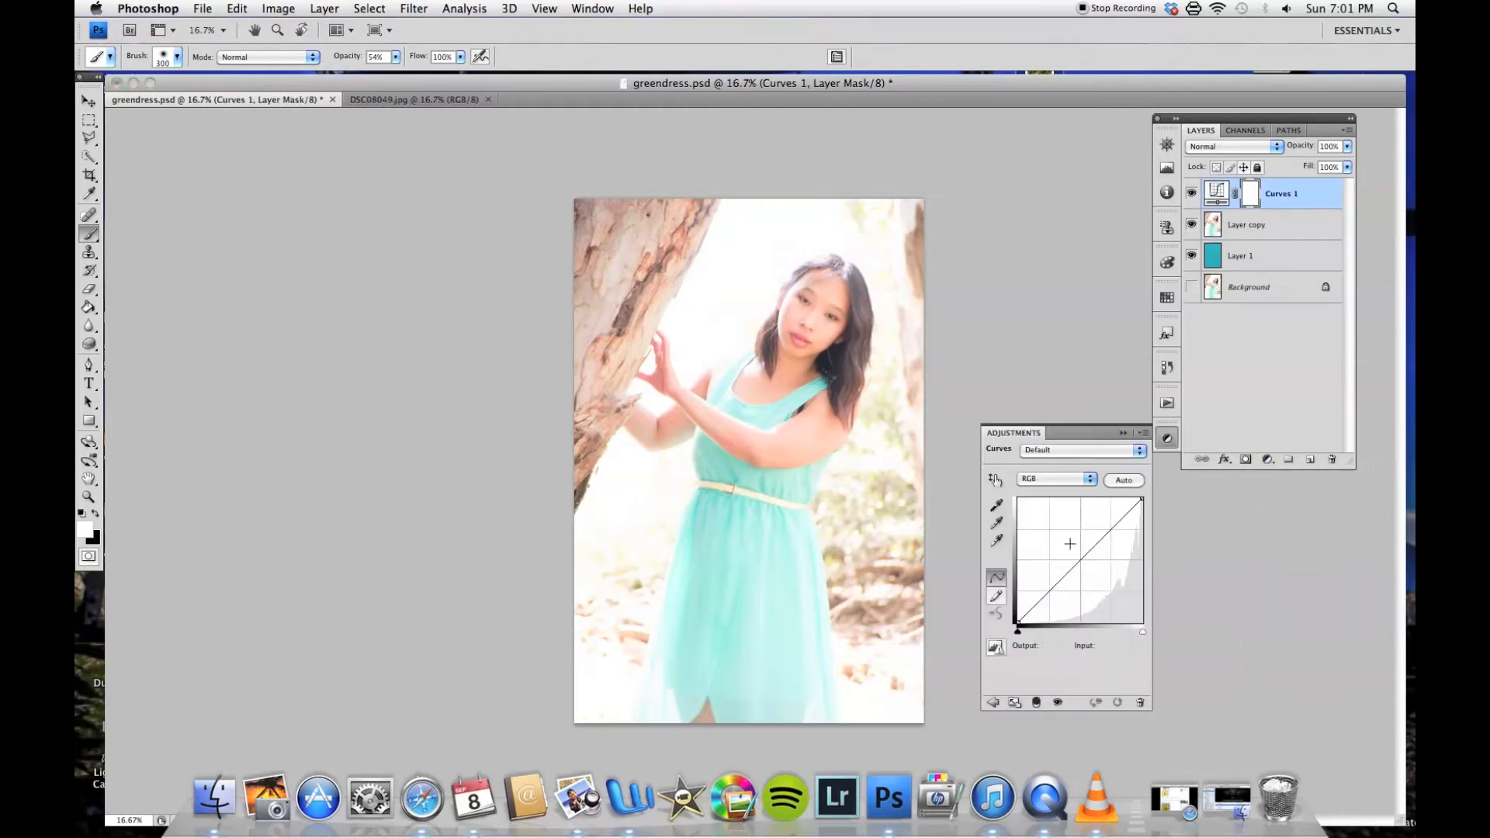
left_click_drag(1102, 536, 1119, 558)
left_click_drag(1119, 560, 1120, 559)
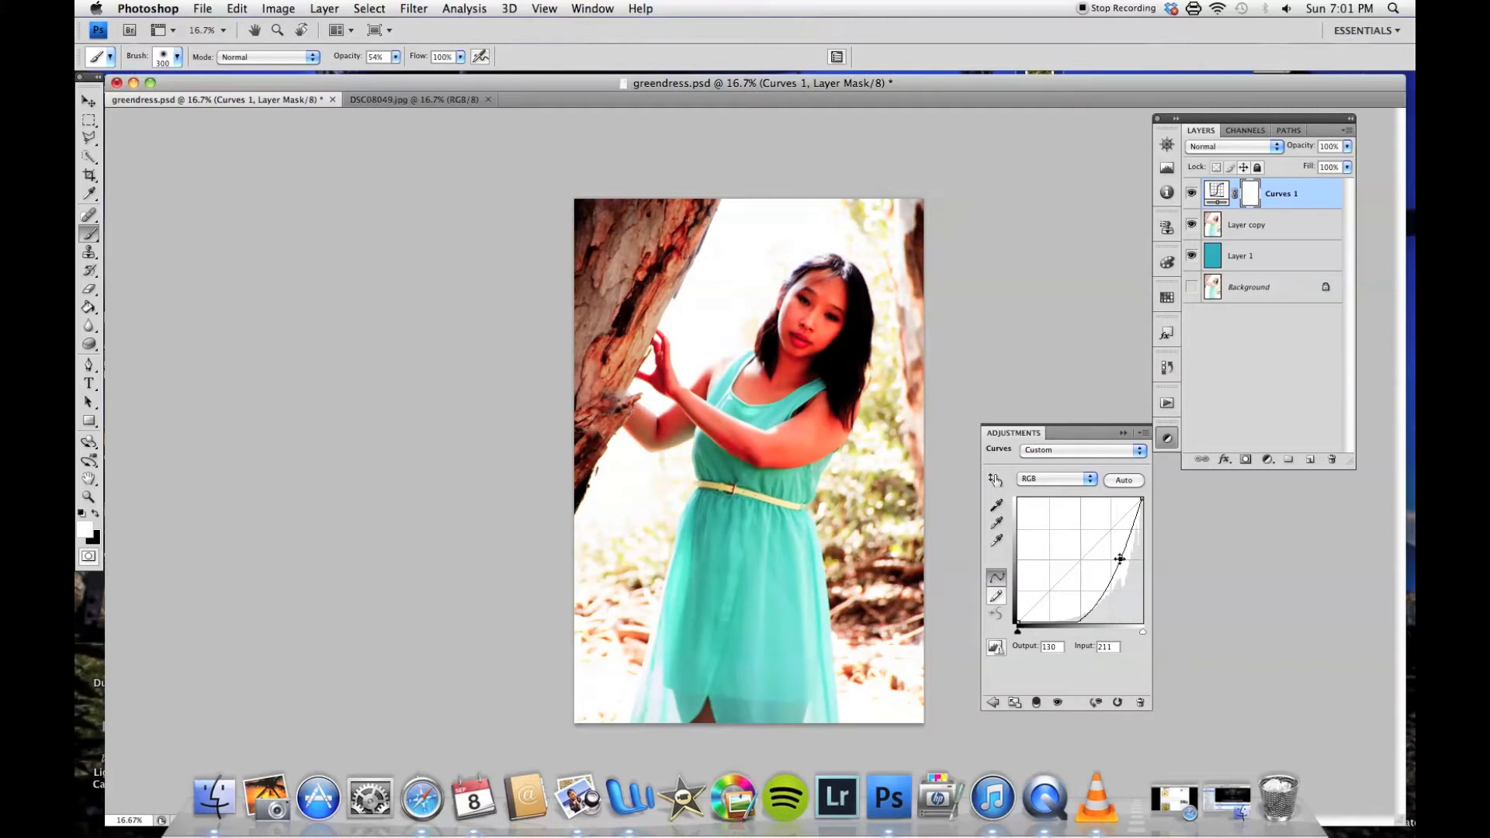
left_click(1123, 433)
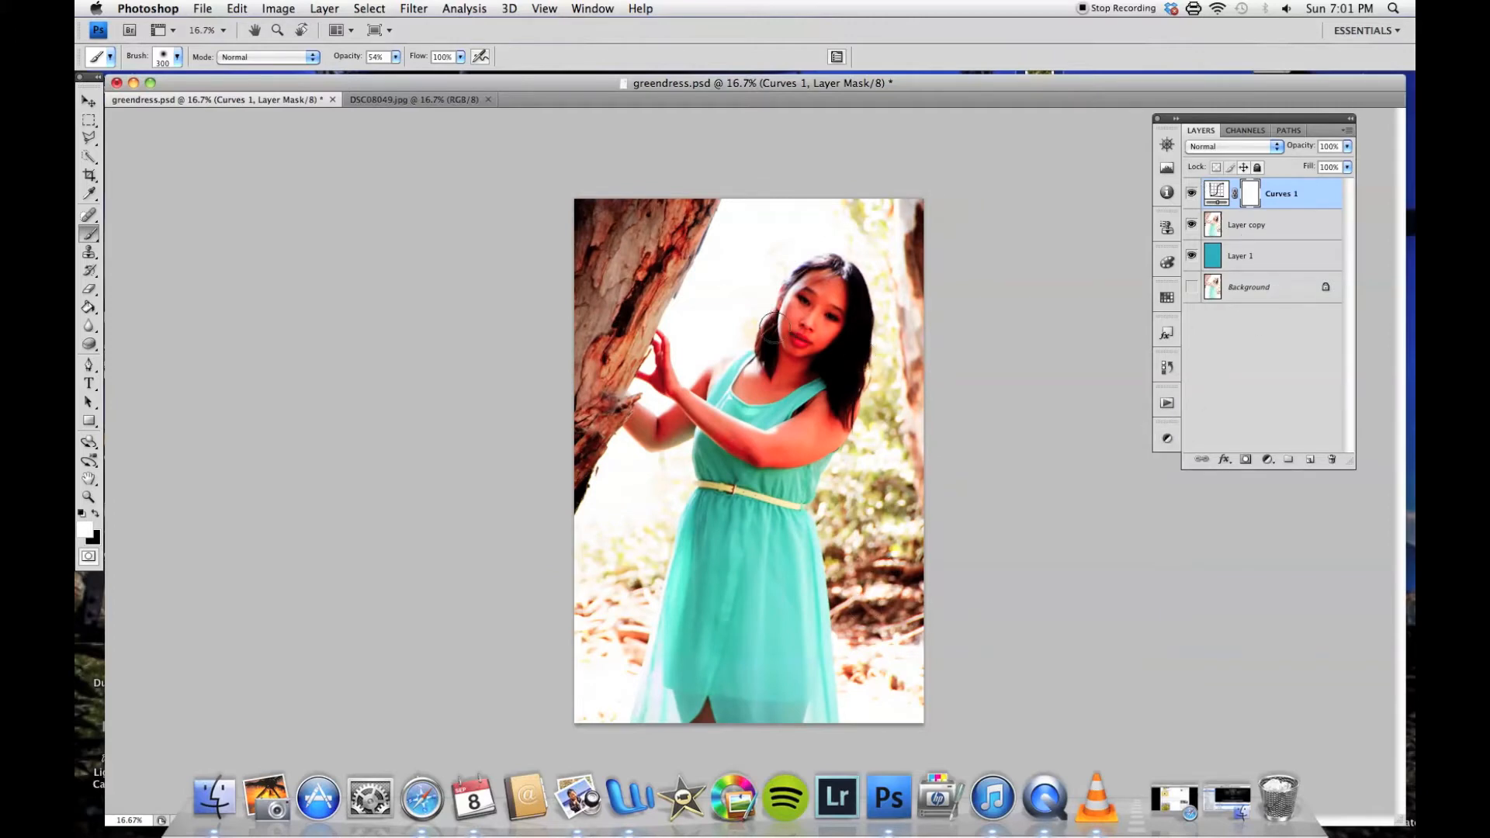
Paint black on the Curves mask over the face, hair and upper body, raising the brush opacity to 100%.
double_click(1251, 195)
left_click(850, 302)
left_click(95, 513)
mouse_move(843, 305)
left_mouse_down()
mouse_move(798, 355)
mouse_move(824, 279)
mouse_move(789, 333)
mouse_move(801, 305)
mouse_move(787, 352)
mouse_move(819, 349)
left_mouse_up()
left_click(395, 57)
left_click_drag(399, 73, 440, 74)
mouse_move(815, 322)
left_mouse_down()
mouse_move(824, 275)
mouse_move(825, 331)
mouse_move(790, 370)
mouse_move(811, 328)
mouse_move(769, 353)
mouse_move(709, 430)
mouse_move(680, 399)
mouse_move(765, 453)
mouse_move(790, 436)
mouse_move(752, 456)
mouse_move(821, 398)
mouse_move(812, 419)
mouse_move(842, 277)
mouse_move(858, 332)
mouse_move(832, 446)
left_mouse_up()
Paint black on the Curves mask over the hands, arms and dress, using brush sizes between 125 and 250 px.
left_click(178, 57)
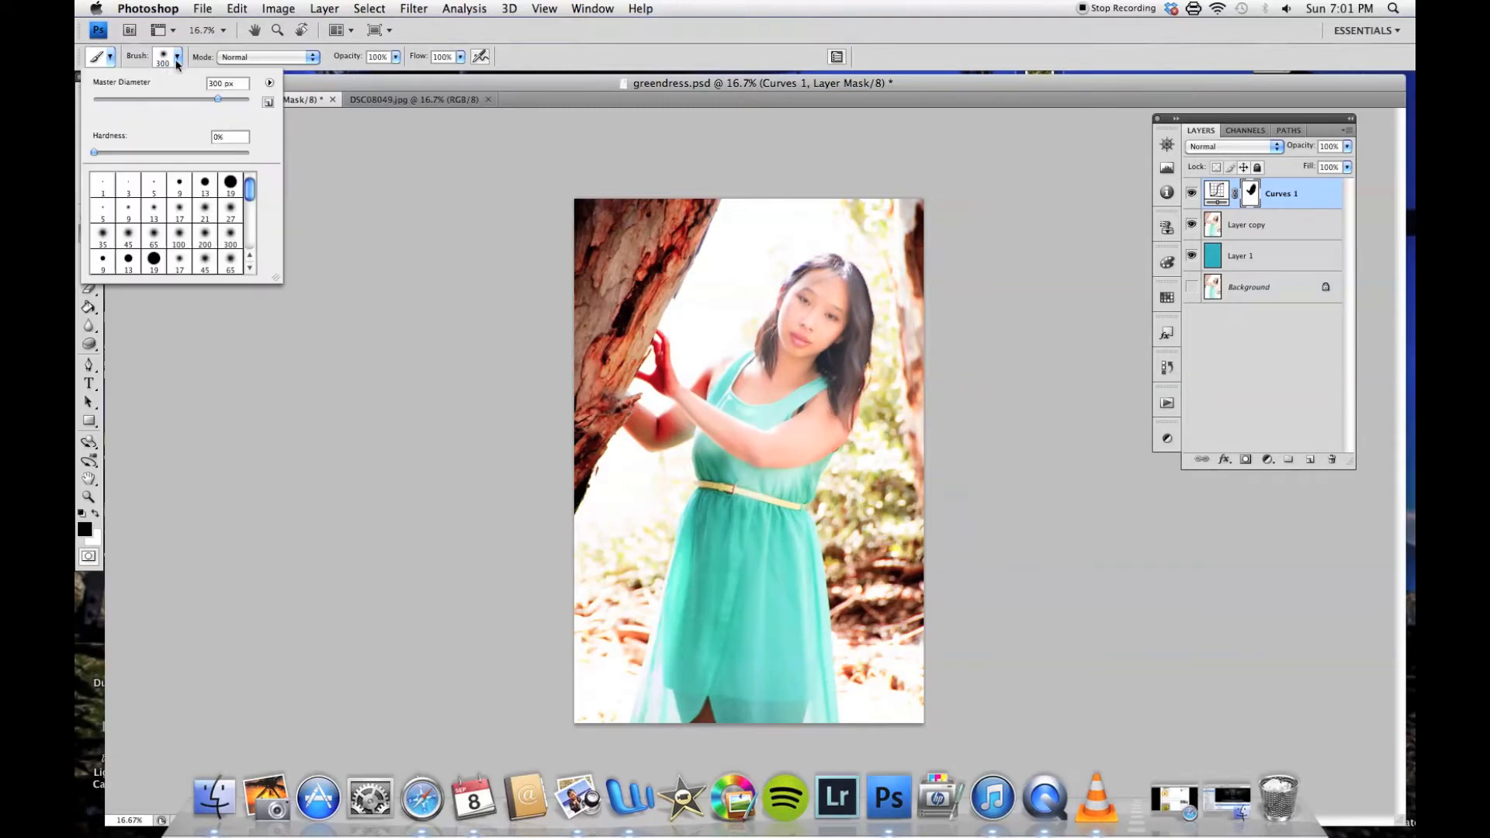
left_click_drag(218, 98, 204, 98)
left_click(553, 30)
key("[")
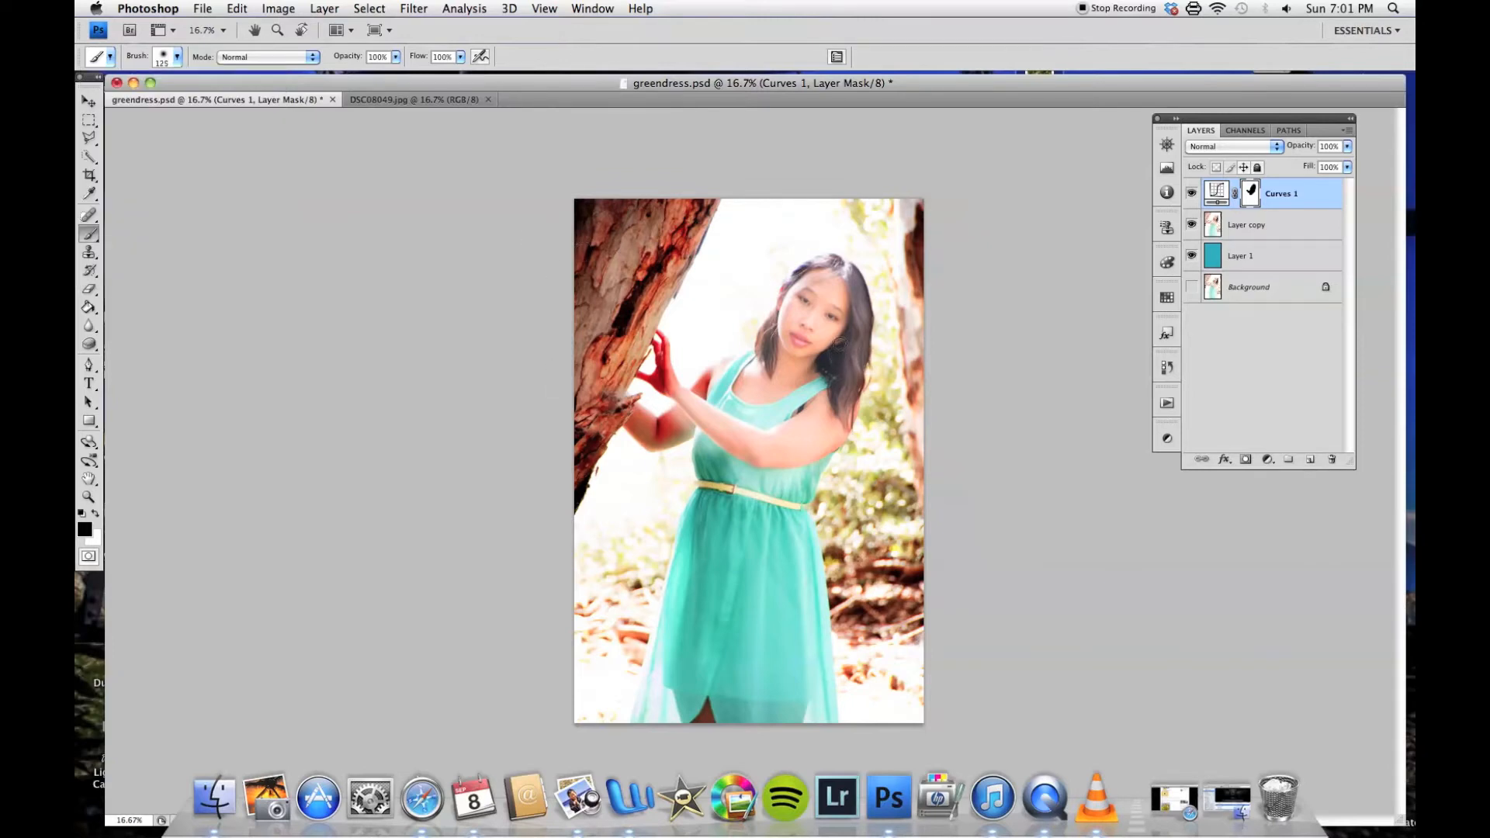
key("bracketright")
mouse_move(659, 355)
left_mouse_down()
mouse_move(604, 411)
mouse_move(664, 433)
mouse_move(694, 395)
mouse_move(681, 455)
mouse_move(722, 451)
mouse_move(671, 659)
mouse_move(721, 544)
mouse_move(709, 622)
mouse_move(747, 514)
mouse_move(704, 739)
mouse_move(785, 652)
mouse_move(773, 495)
mouse_move(781, 642)
mouse_move(807, 692)
mouse_move(728, 728)
mouse_move(821, 447)
left_mouse_up()
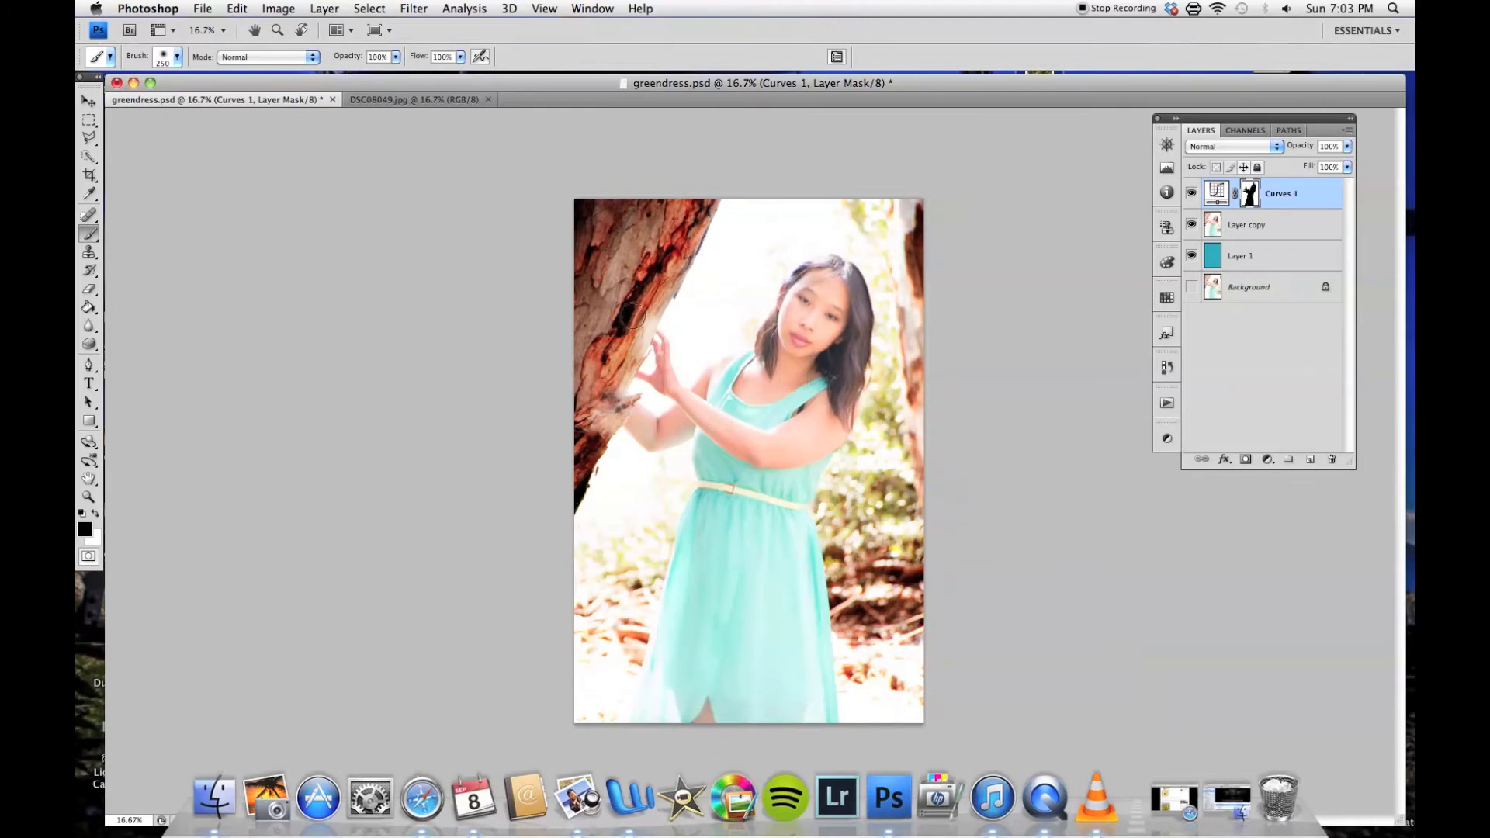
Lighten the Curves effect on the tree trunk by painting black on its mask with a 500 px brush at 51% opacity.
key("x")
mouse_move(635, 333)
left_mouse_down()
mouse_move(606, 412)
mouse_move(662, 284)
left_mouse_up()
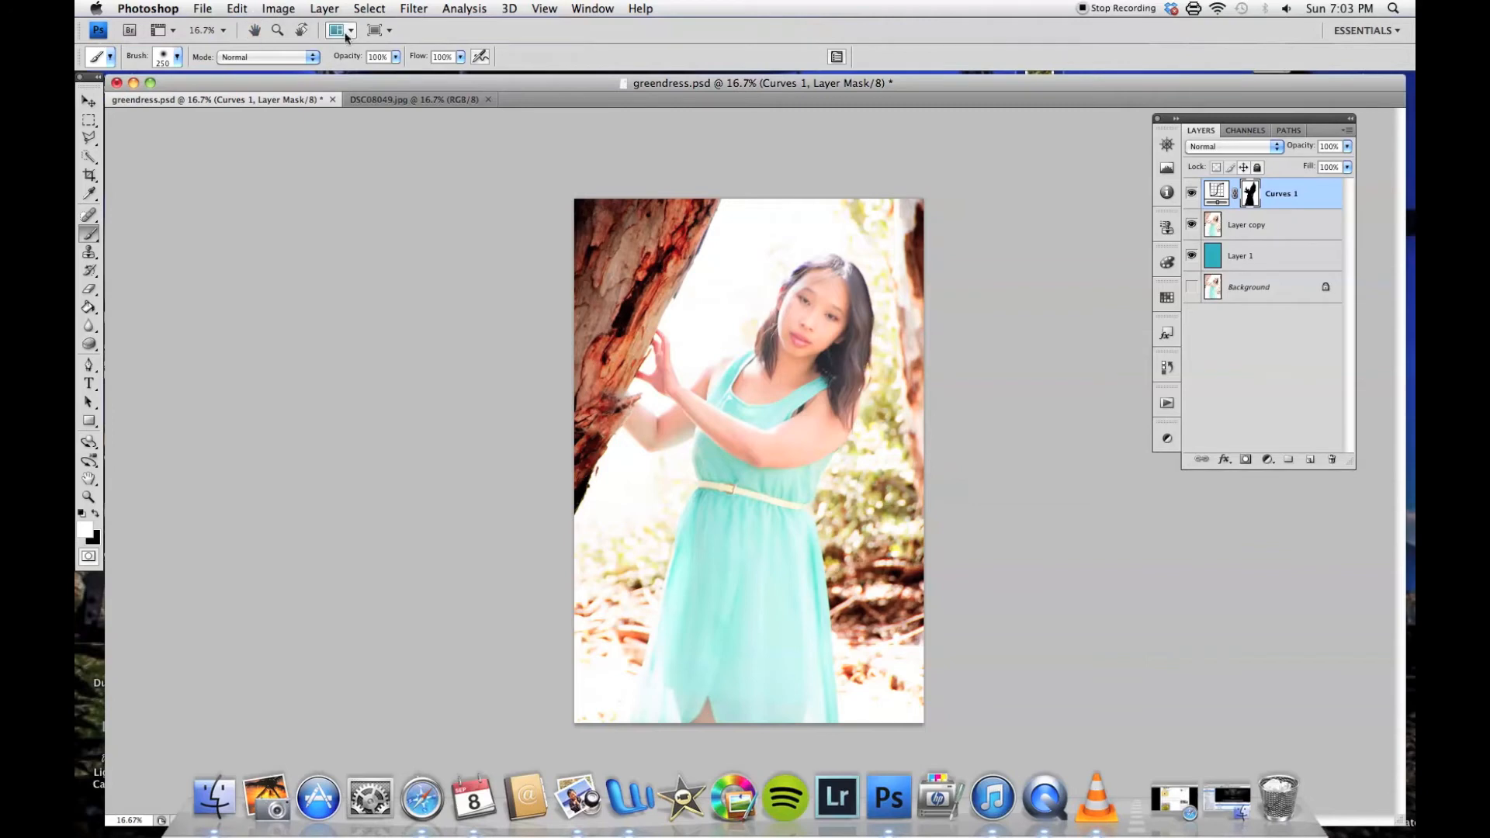
left_click(396, 61)
left_click_drag(401, 75, 360, 83)
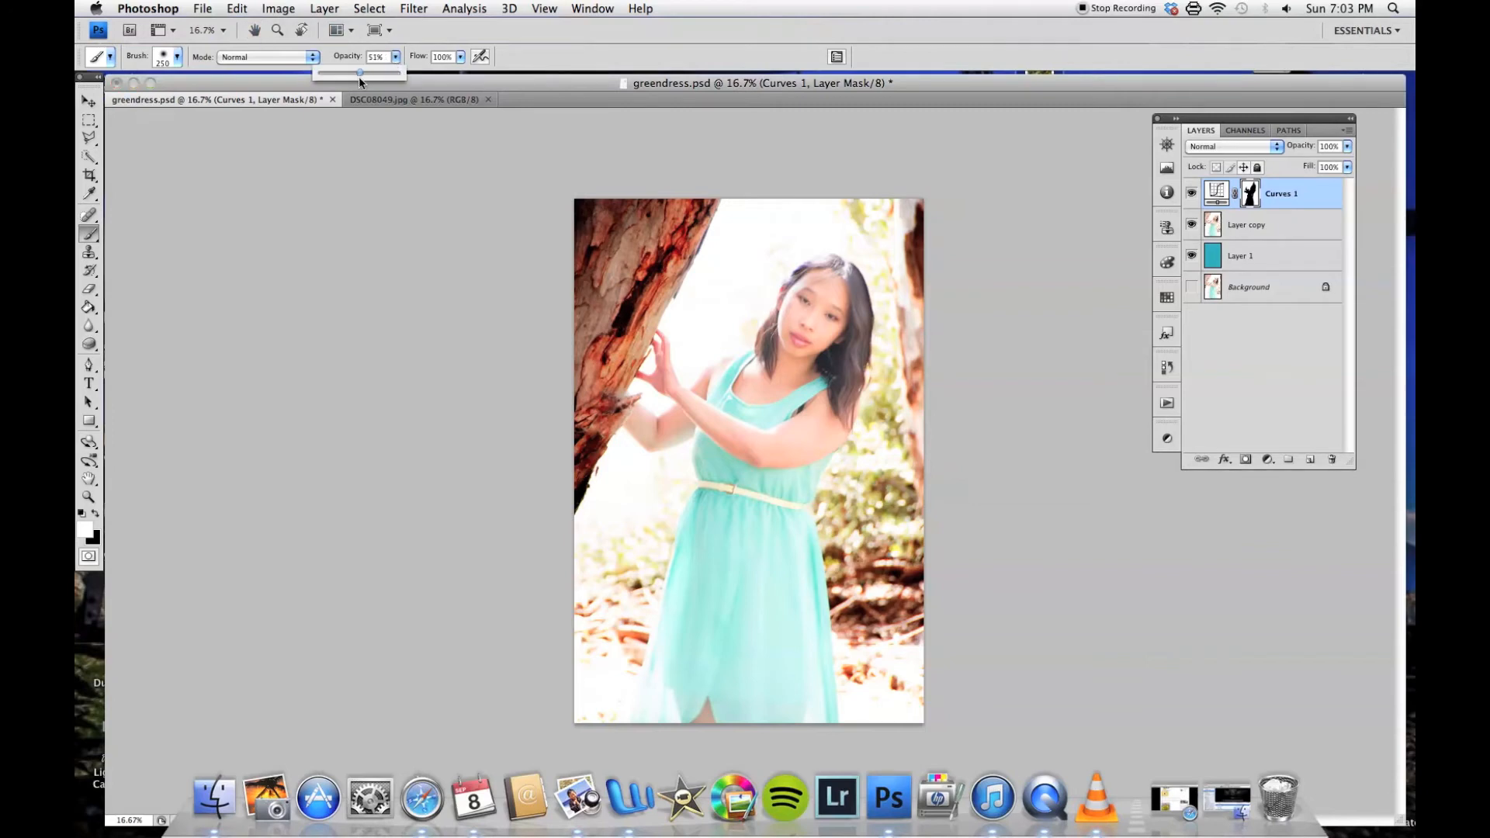
left_click(630, 255)
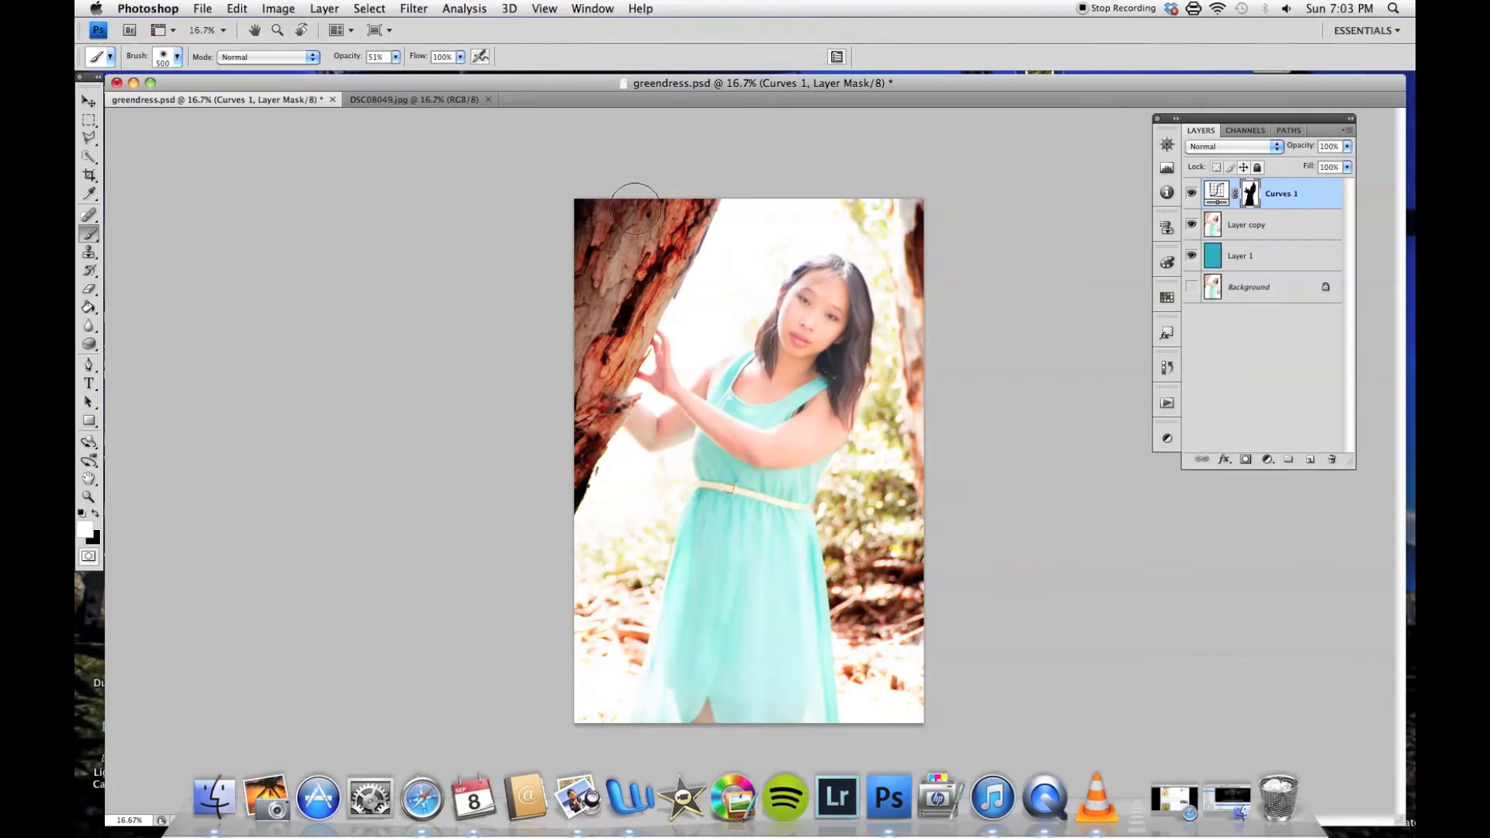
key("x")
key("bracketright")
key("bracketright")
key("bracketright")
mouse_move(638, 259)
left_mouse_down()
mouse_move(594, 272)
mouse_move(679, 214)
mouse_move(566, 375)
mouse_move(559, 473)
mouse_move(682, 177)
mouse_move(609, 173)
mouse_move(629, 292)
mouse_move(560, 517)
mouse_move(658, 179)
mouse_move(622, 202)
left_mouse_up()
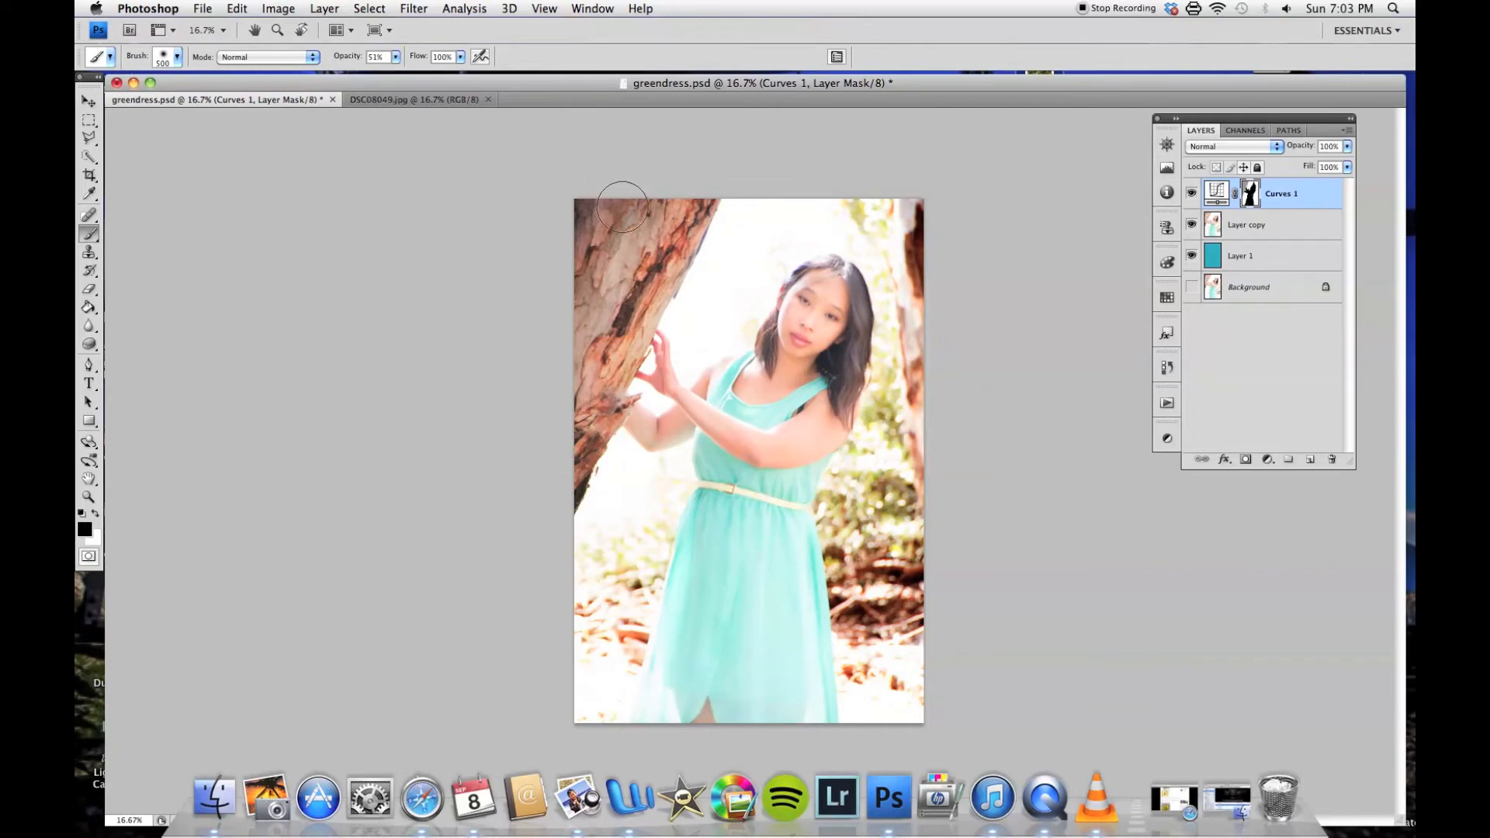
Add a Black & White adjustment layer with default settings above Curves 1 and collapse its settings.
left_click(1271, 460)
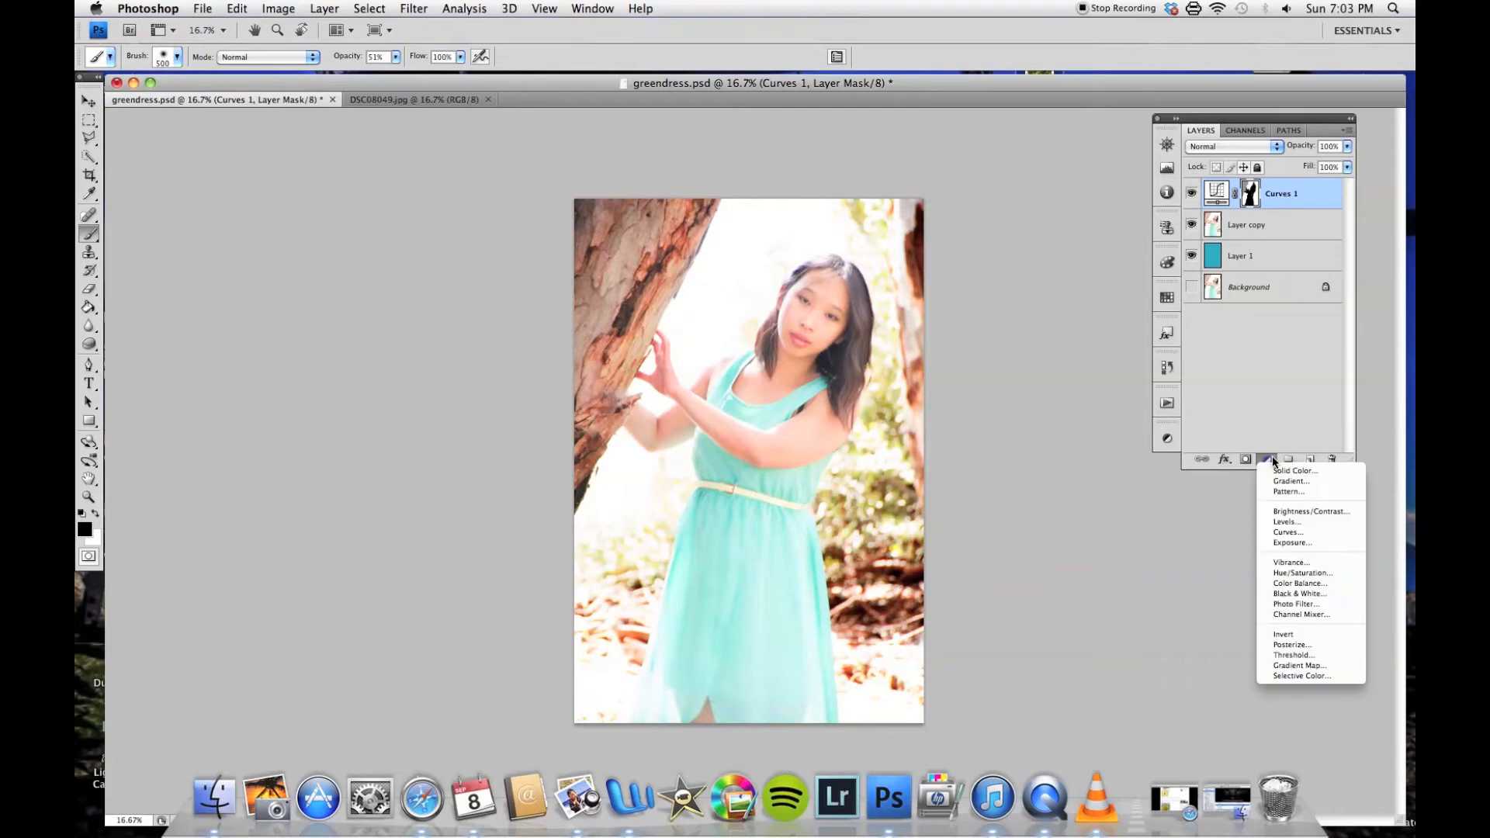
left_click(1325, 594)
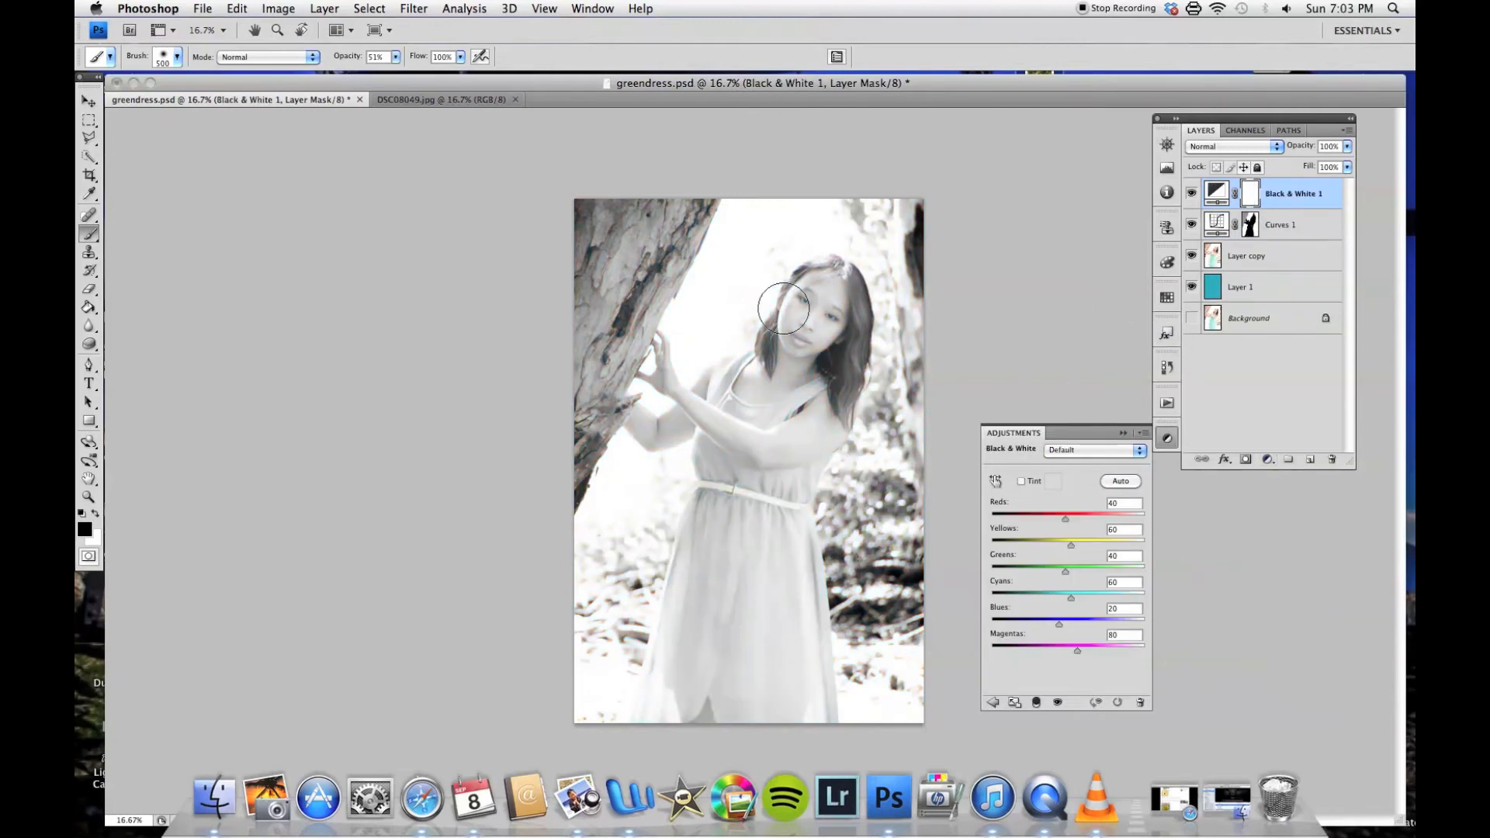
left_click(1122, 433)
Paint black on the Black & White mask over the face, arms, dress and tree trunk to restore their color.
mouse_move(811, 354)
left_mouse_down()
mouse_move(739, 508)
mouse_move(770, 436)
mouse_move(758, 445)
mouse_move(739, 397)
mouse_move(749, 510)
left_mouse_up()
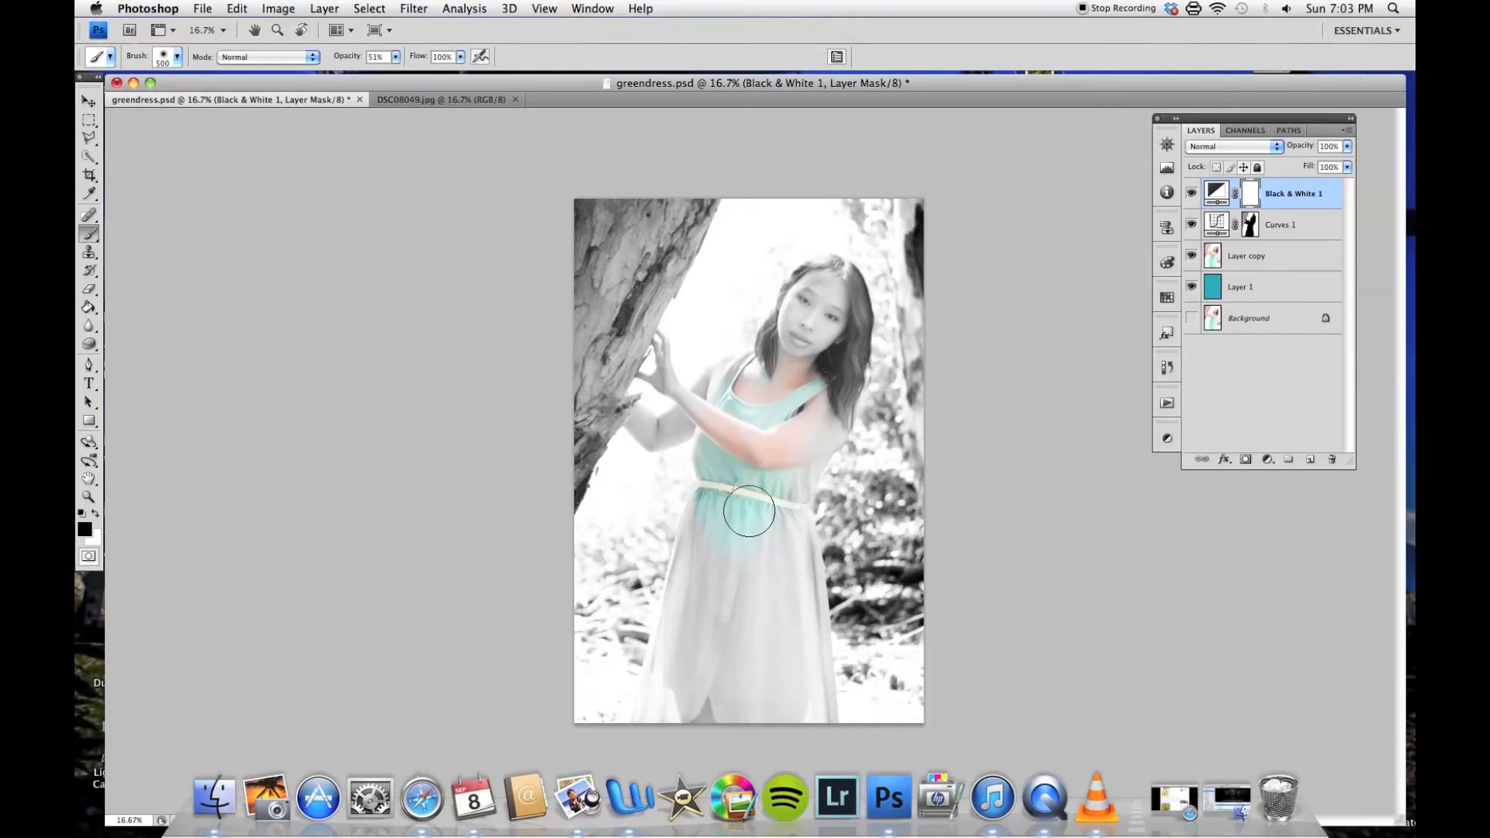
left_click(396, 58)
left_click_drag(434, 78, 456, 75)
mouse_move(762, 413)
left_mouse_down()
mouse_move(838, 290)
mouse_move(774, 368)
mouse_move(827, 277)
mouse_move(831, 327)
mouse_move(766, 476)
mouse_move(807, 305)
mouse_move(838, 292)
mouse_move(812, 435)
mouse_move(762, 489)
mouse_move(744, 383)
mouse_move(701, 427)
mouse_move(607, 407)
mouse_move(583, 427)
mouse_move(622, 260)
mouse_move(584, 352)
mouse_move(594, 200)
mouse_move(650, 181)
mouse_move(667, 200)
mouse_move(611, 338)
mouse_move(646, 285)
left_mouse_up()
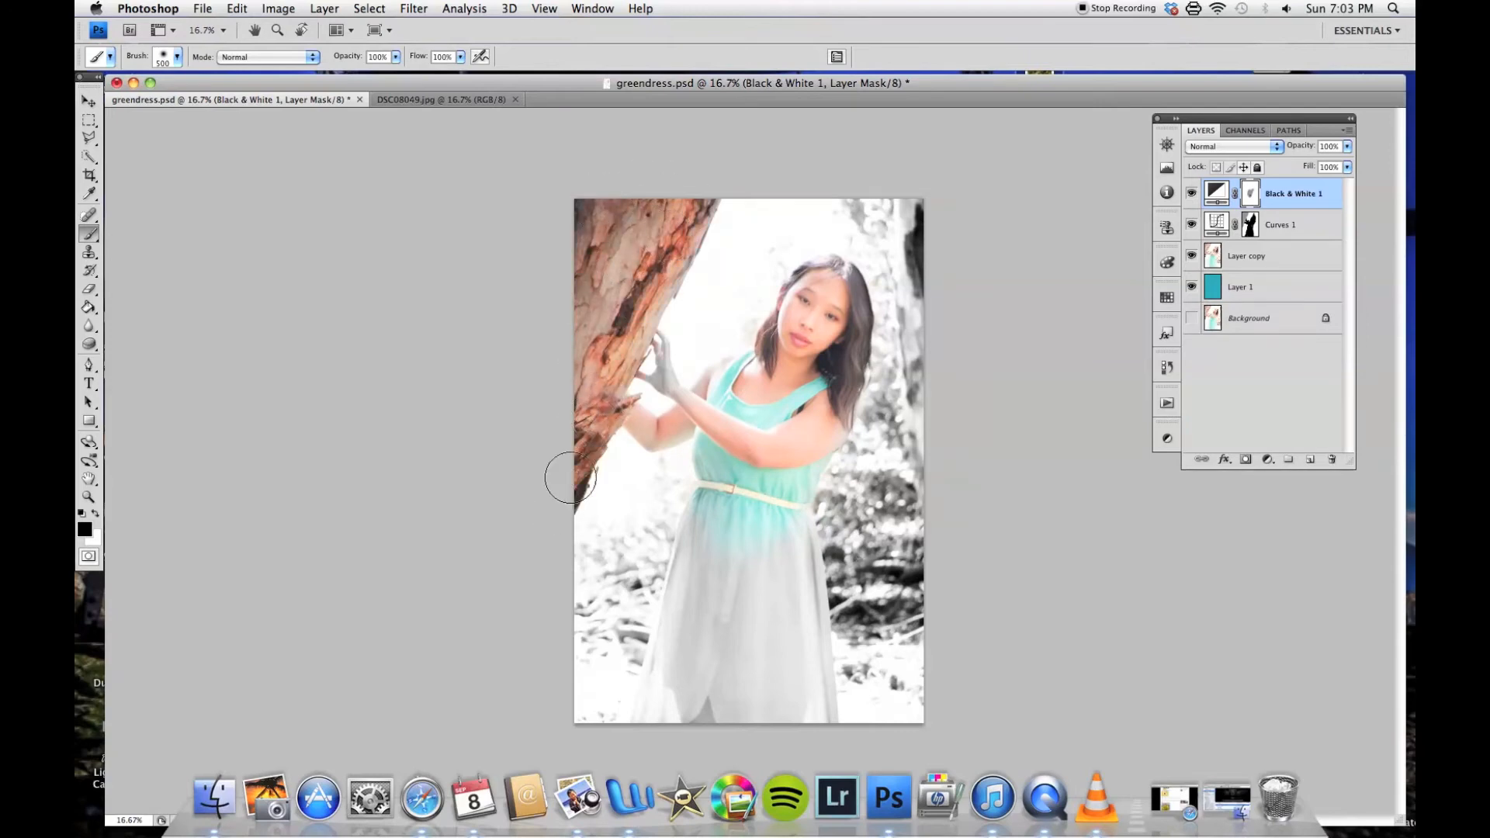
mouse_move(676, 641)
left_mouse_down()
mouse_move(729, 519)
mouse_move(671, 714)
mouse_move(794, 717)
mouse_move(762, 471)
mouse_move(682, 396)
mouse_move(708, 447)
mouse_move(824, 334)
mouse_move(688, 432)
mouse_move(832, 290)
mouse_move(948, 273)
left_mouse_up()
key("x")
key("bracketleft")
key("bracketleft")
key("bracketleft")
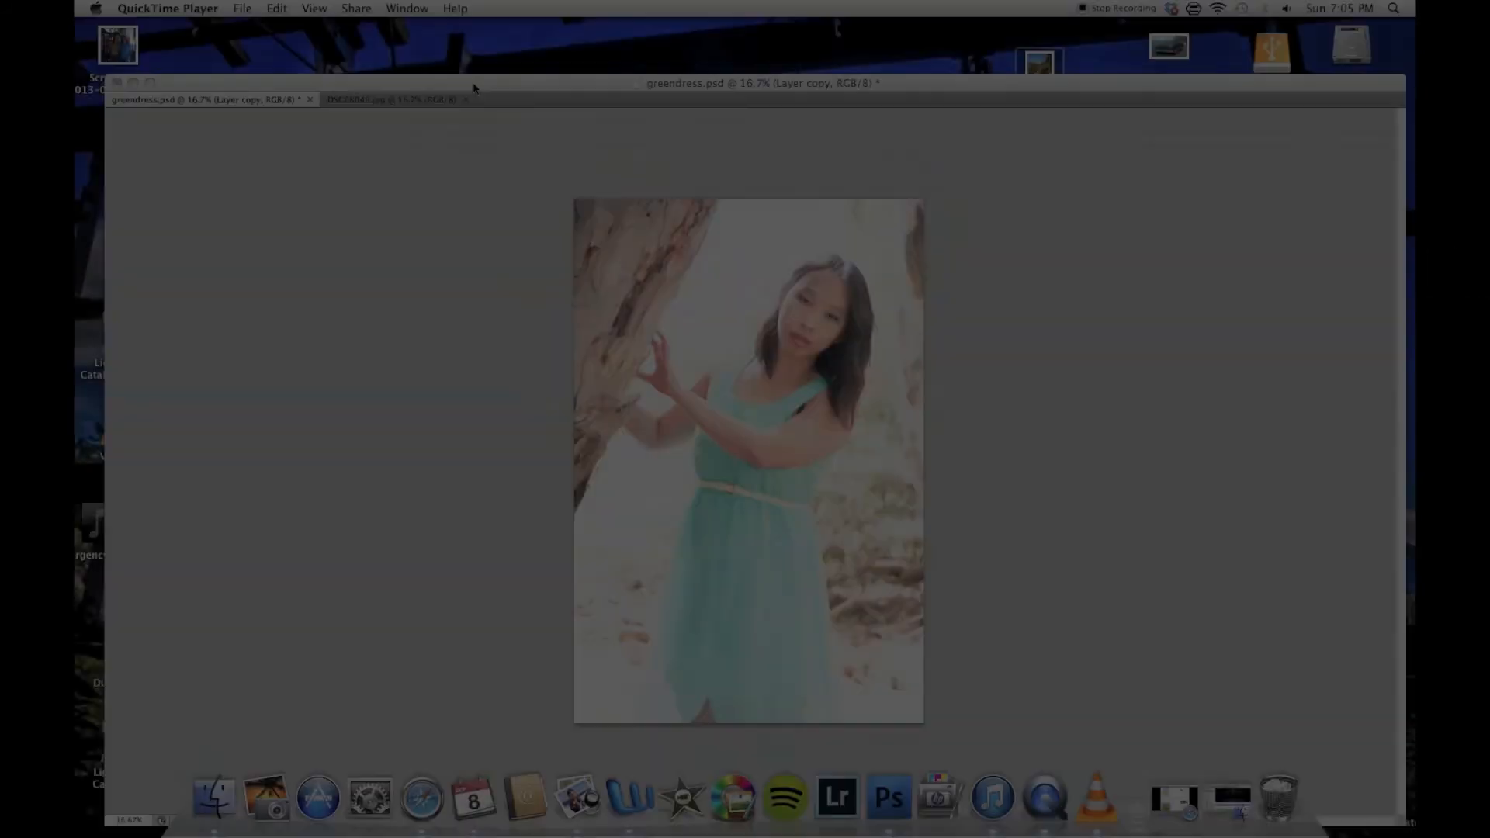
Activate the Gradient tool and add a layer mask to Layer copy.
left_click(474, 86)
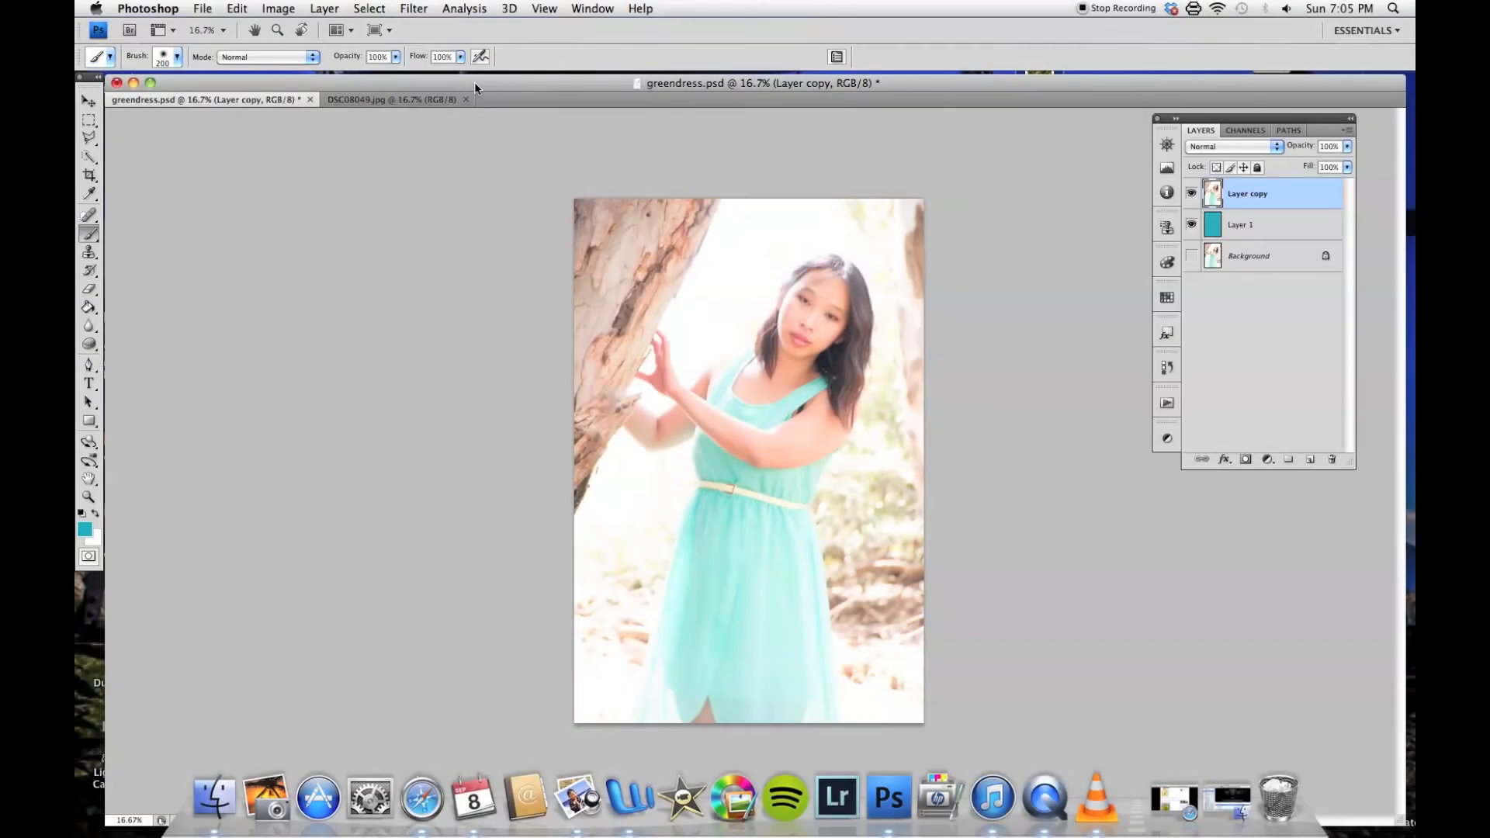
left_click(89, 102)
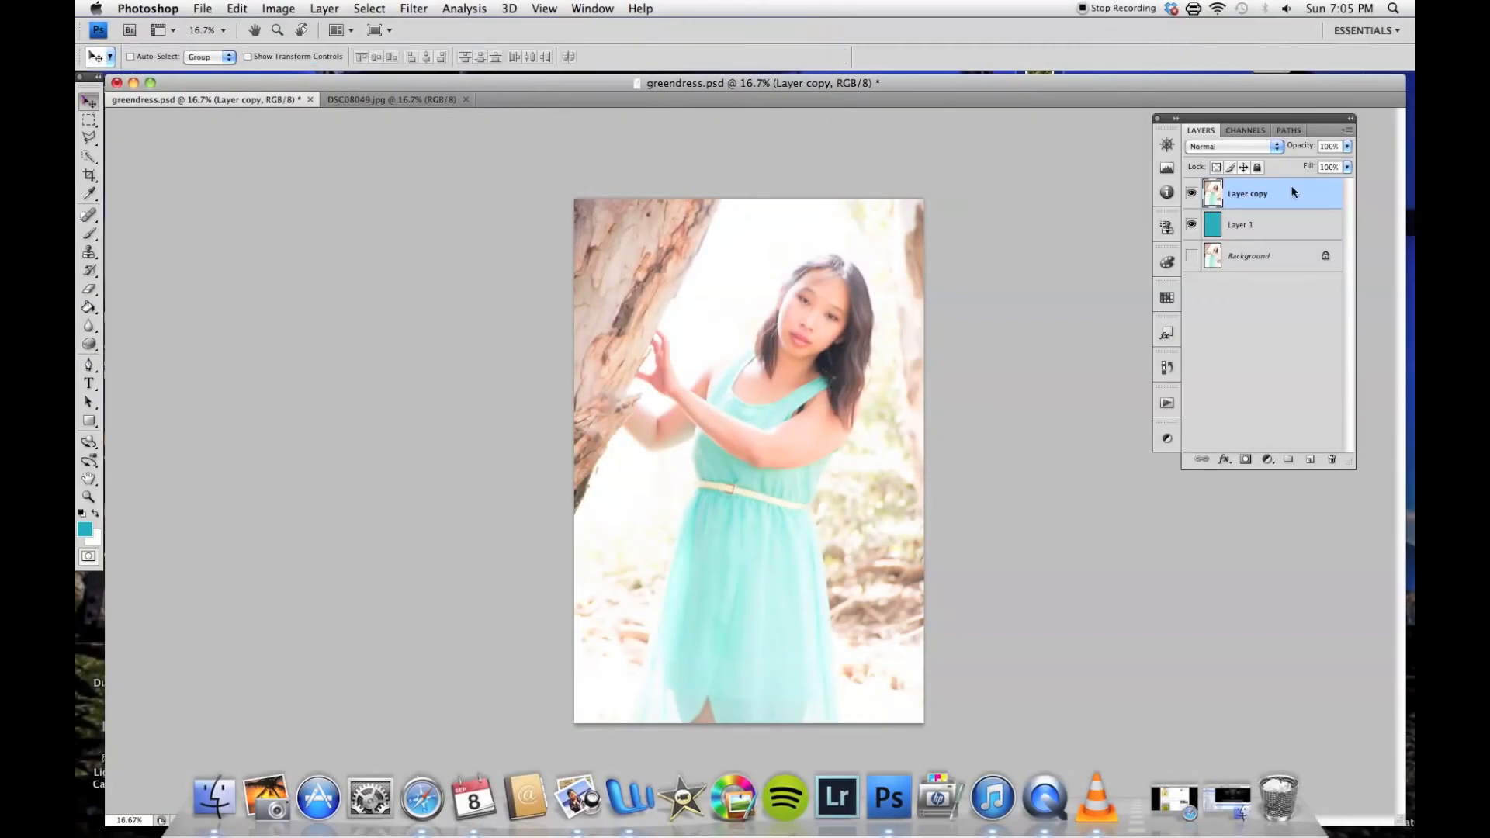
left_click(94, 311)
left_click(140, 305)
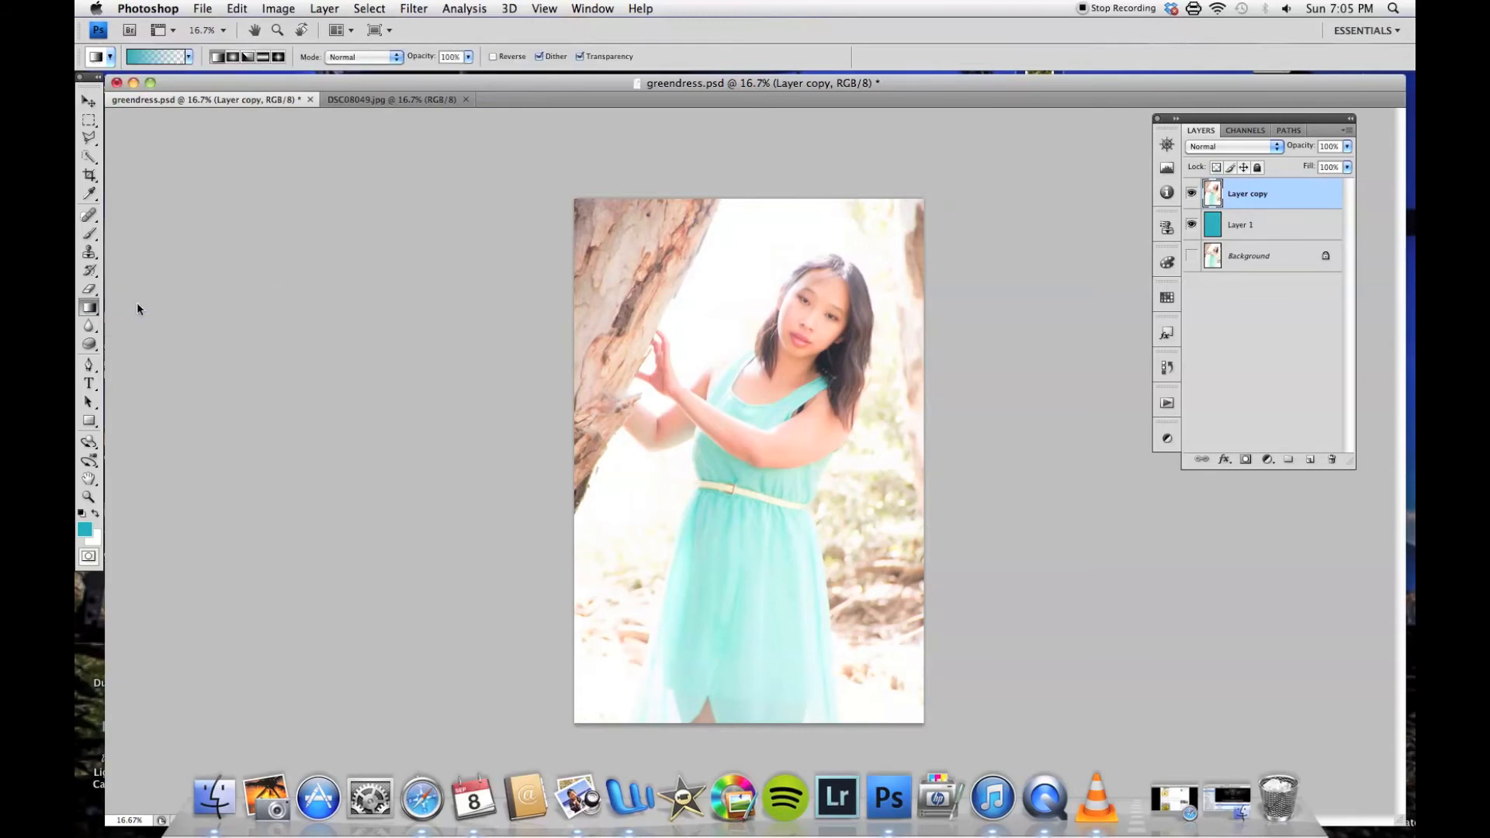
left_click(1246, 461)
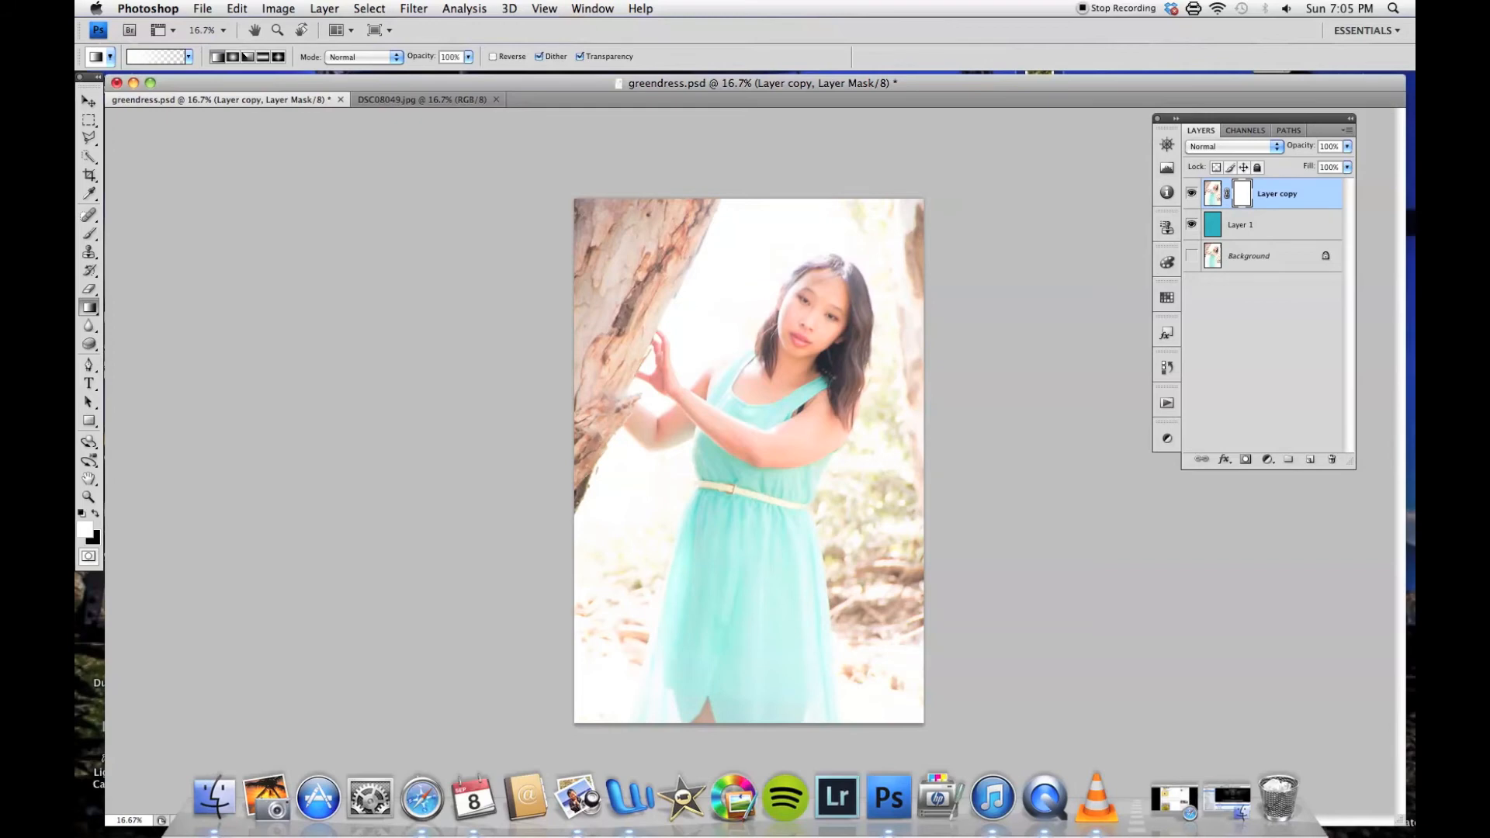
Fade out the lower part of Layer copy with an upward black-to-transparent gradient on its mask, checking it with Layer 1 hidden and shown.
left_click_drag(755, 721, 753, 276)
key("x")
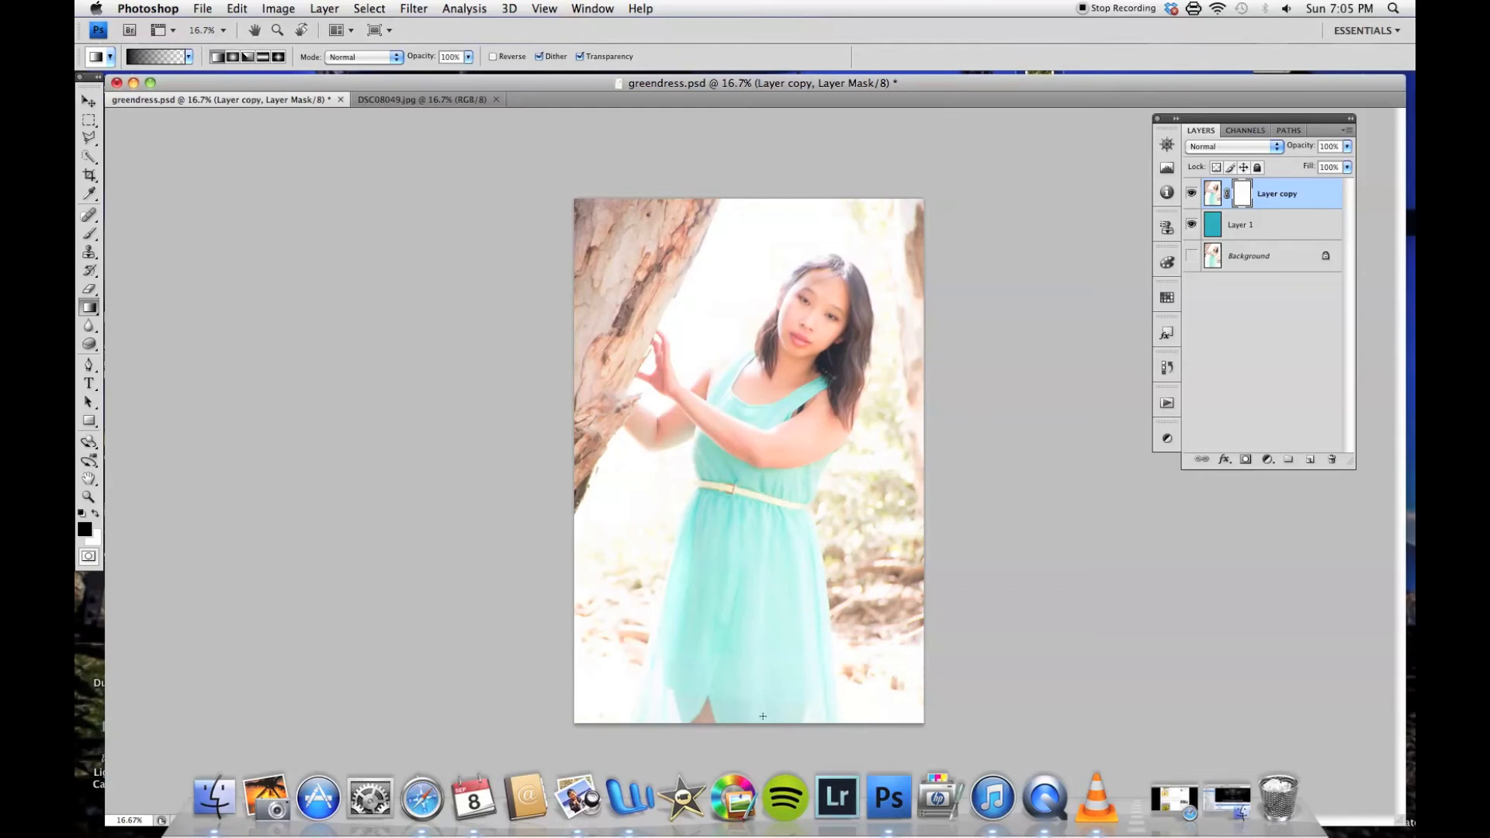
left_click_drag(769, 660, 751, 410)
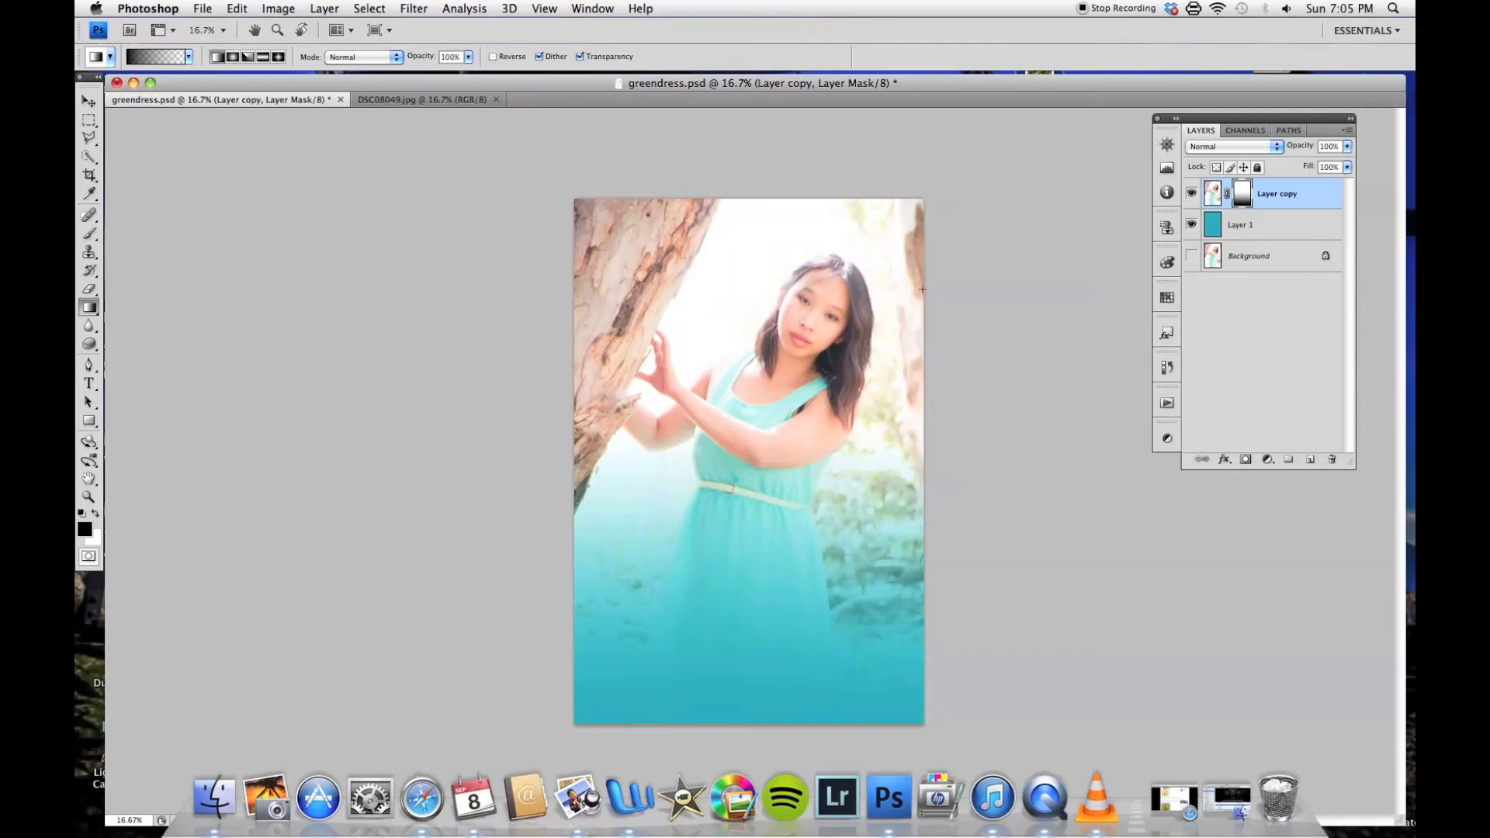
left_click(1191, 226)
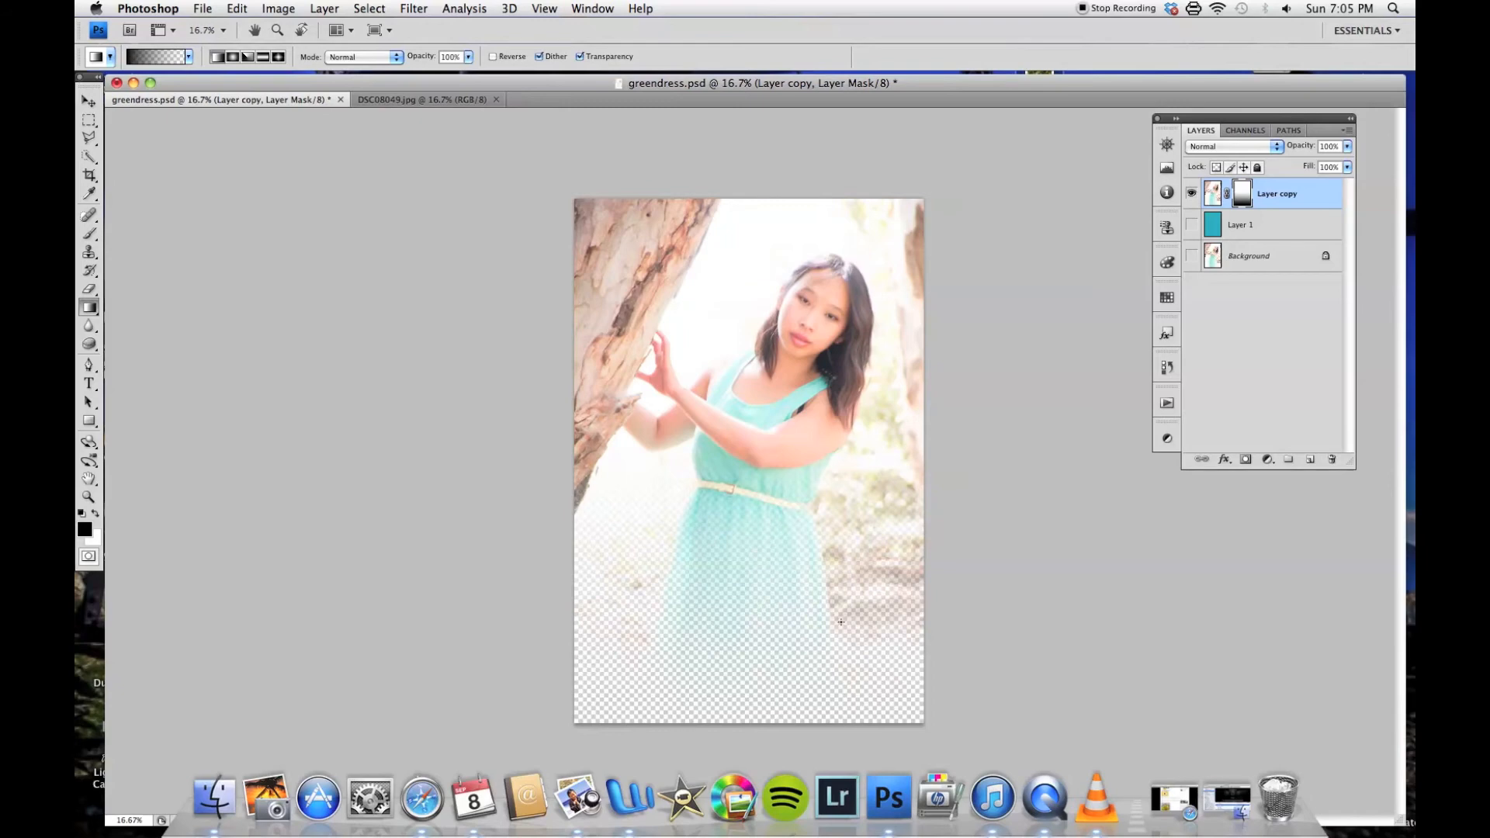
left_click(1192, 226)
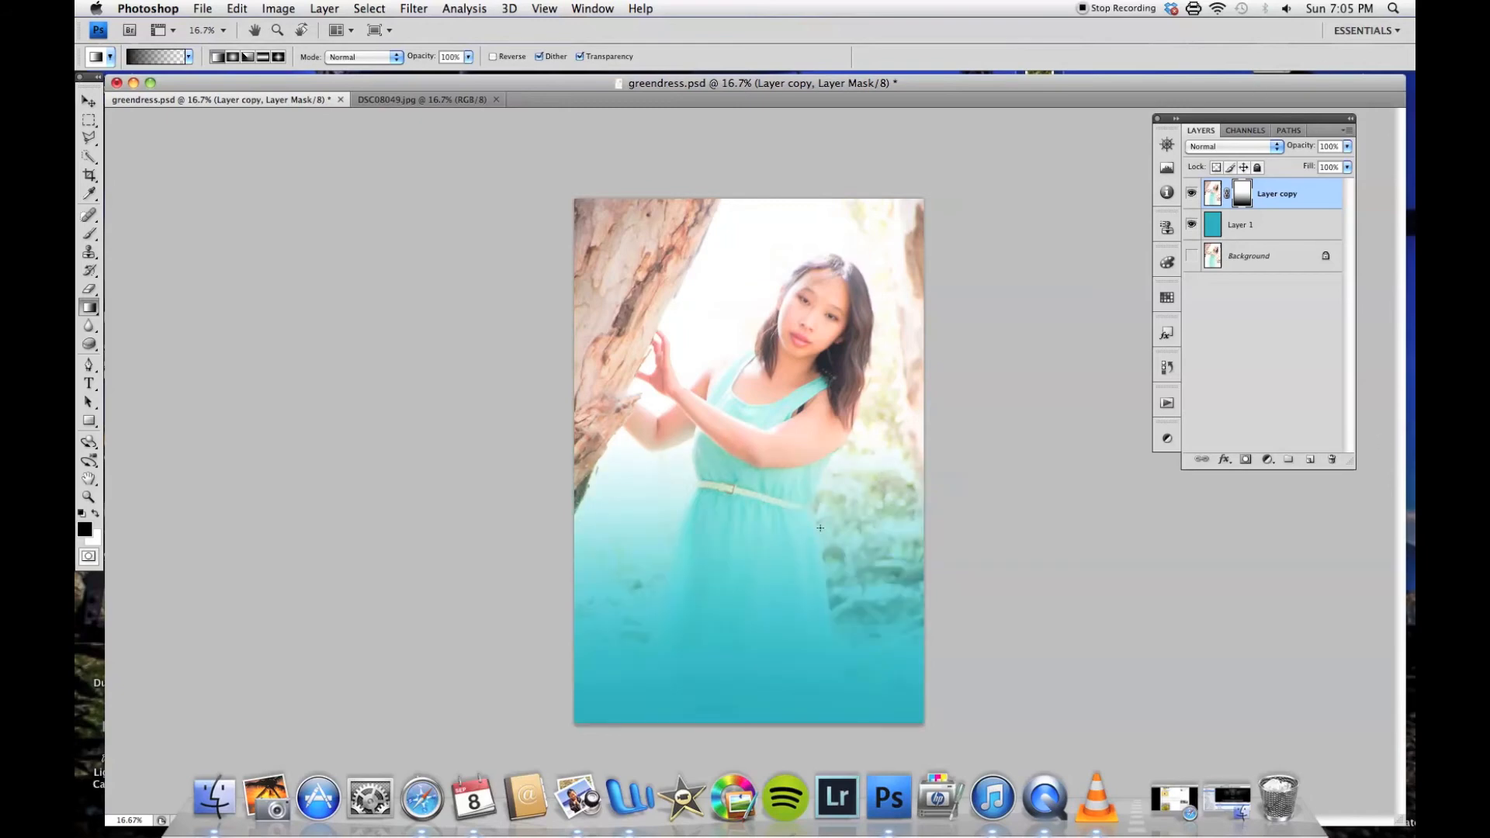
Hide more of Layer copy with black mask gradients, and reveal the upper part again with downward white gradients.
left_click_drag(741, 491, 715, 591)
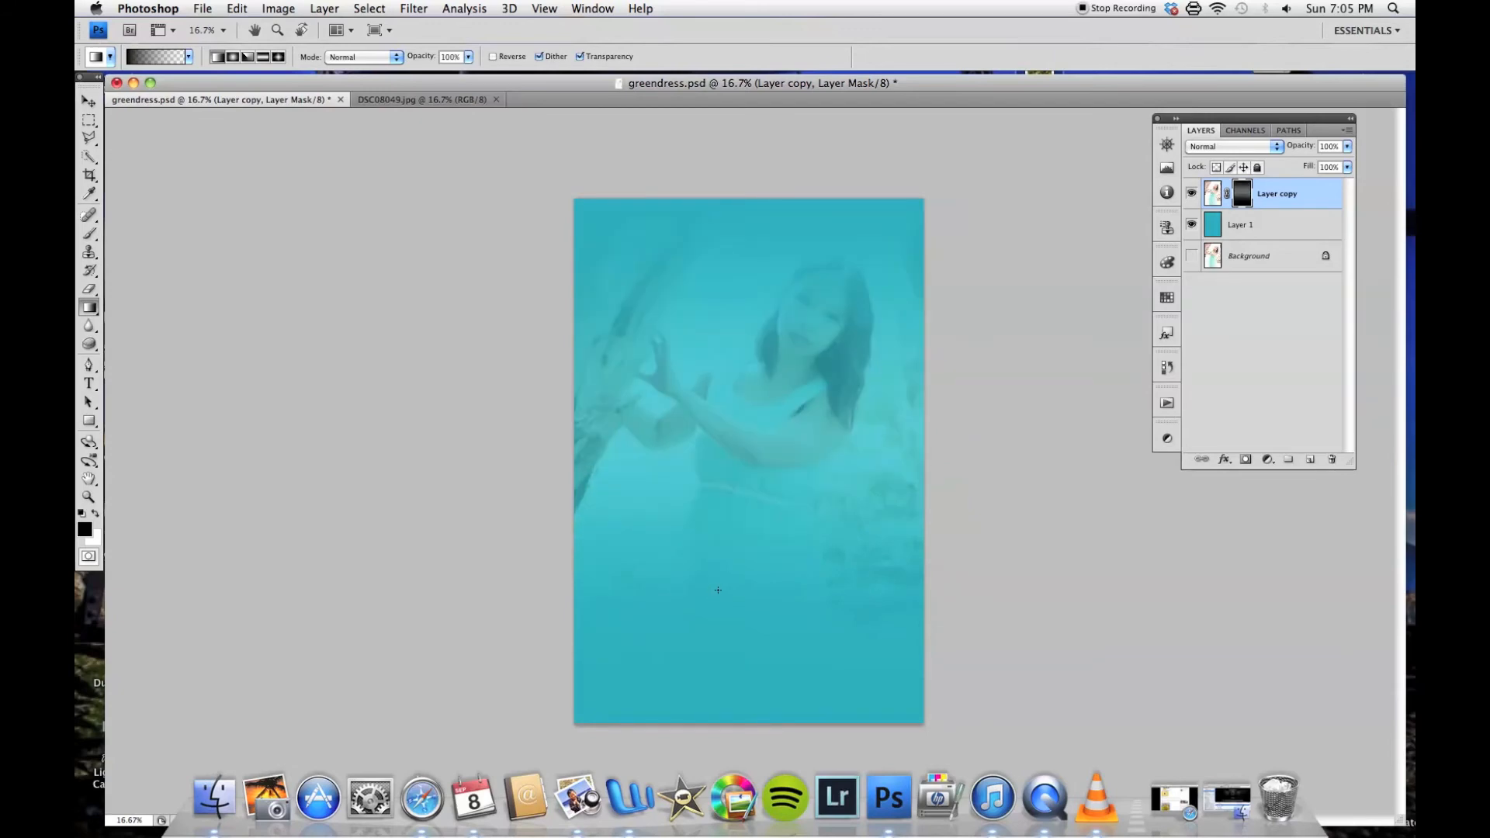
key("x")
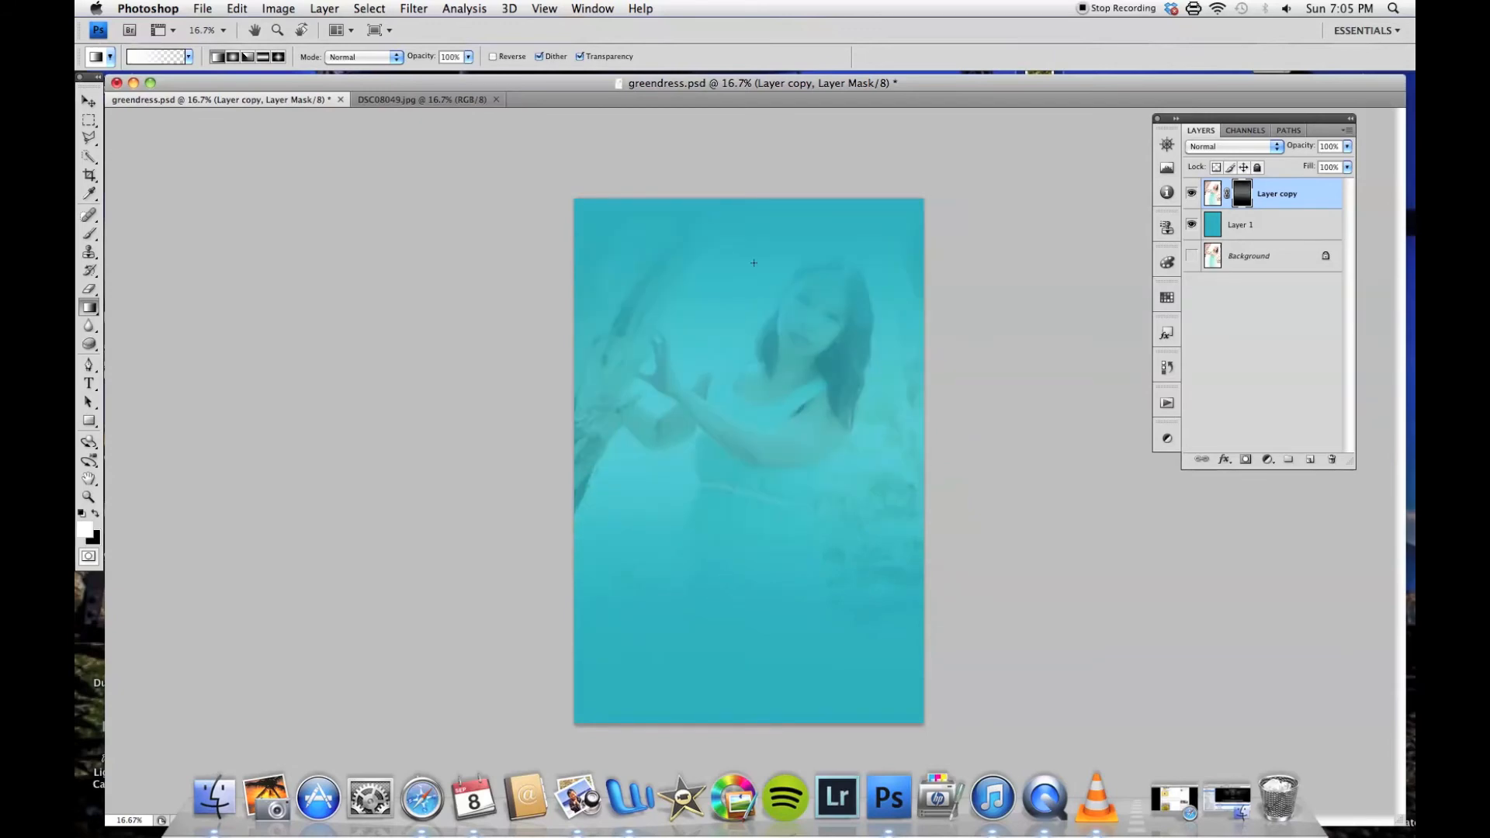
left_click_drag(756, 496, 759, 534)
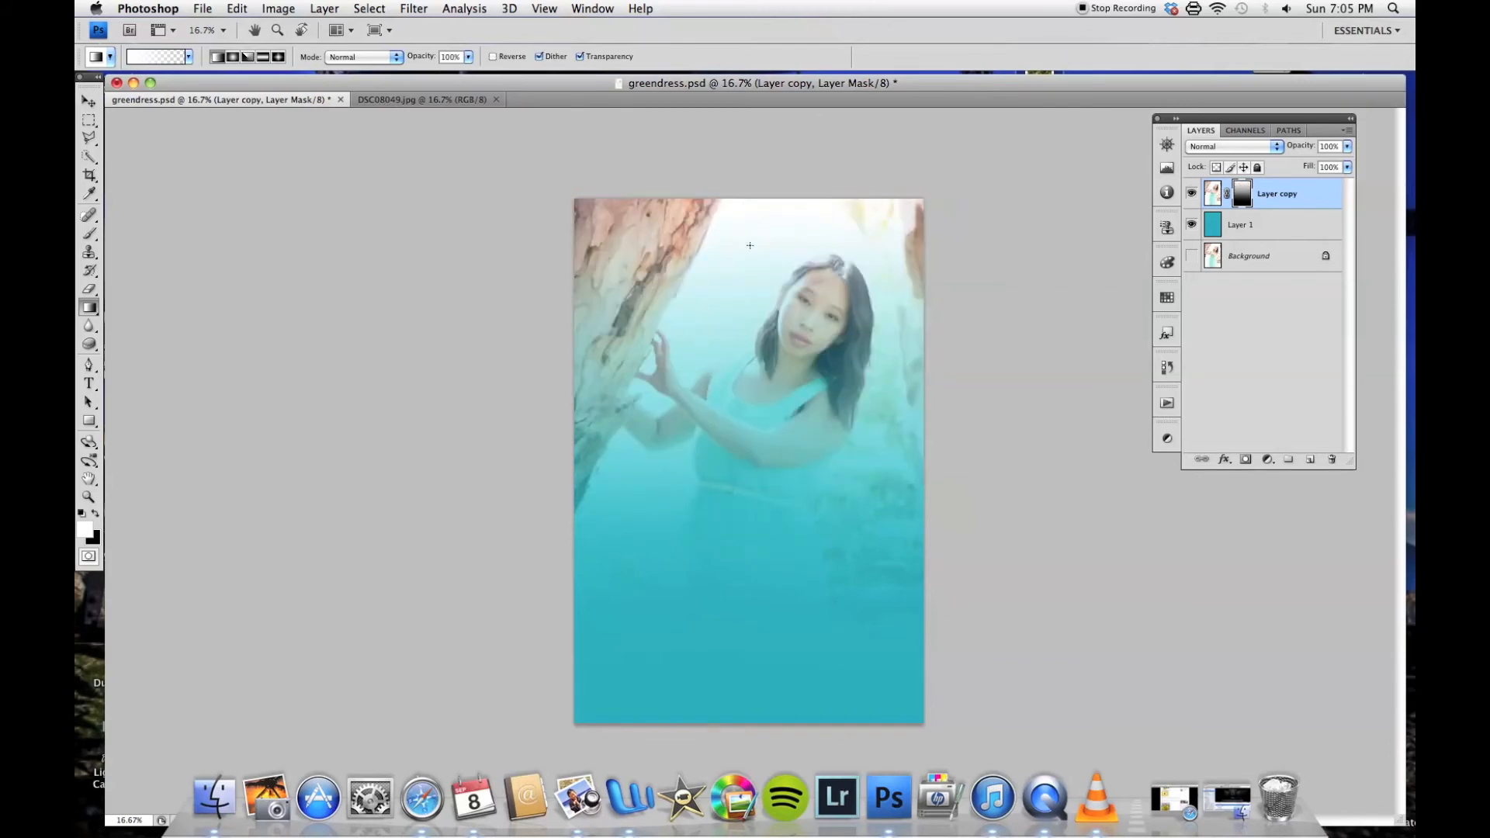
left_click_drag(747, 238, 749, 665)
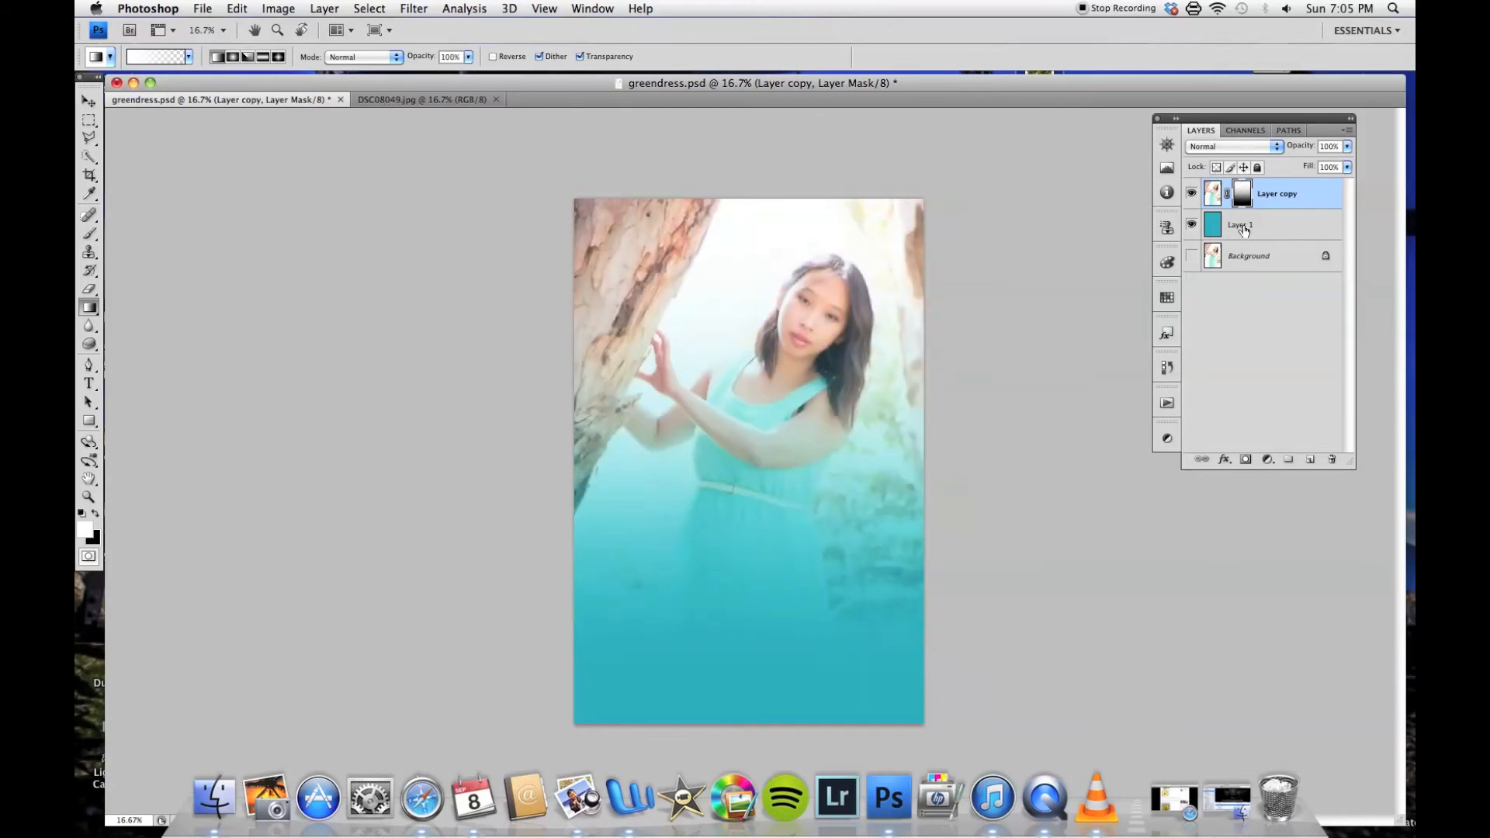
Select the entire lake photo in DSC08049.jpg and copy it.
left_click(441, 101)
left_click(87, 121)
key("ctrl+a")
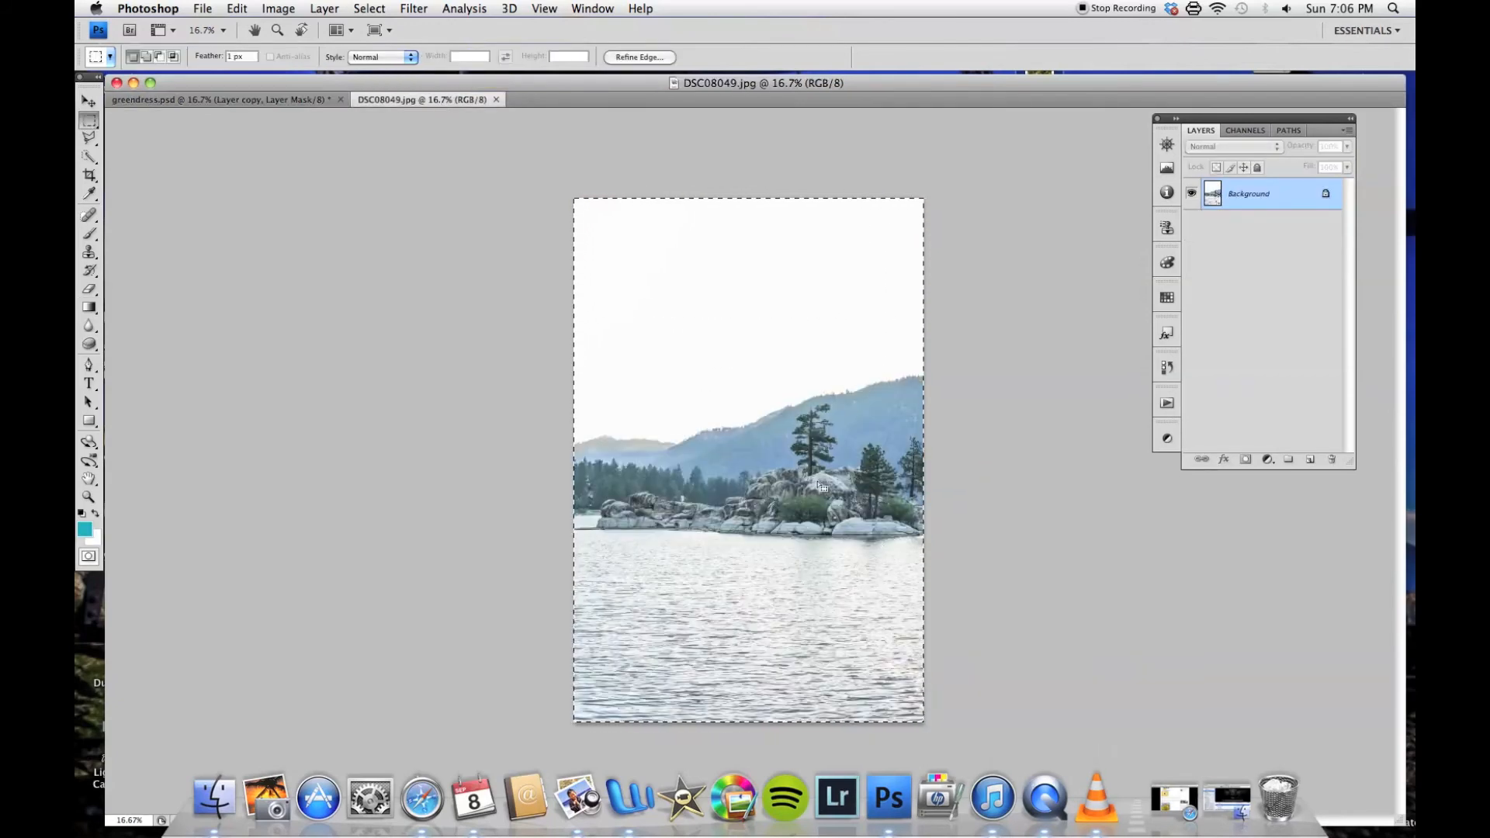
key("super+c")
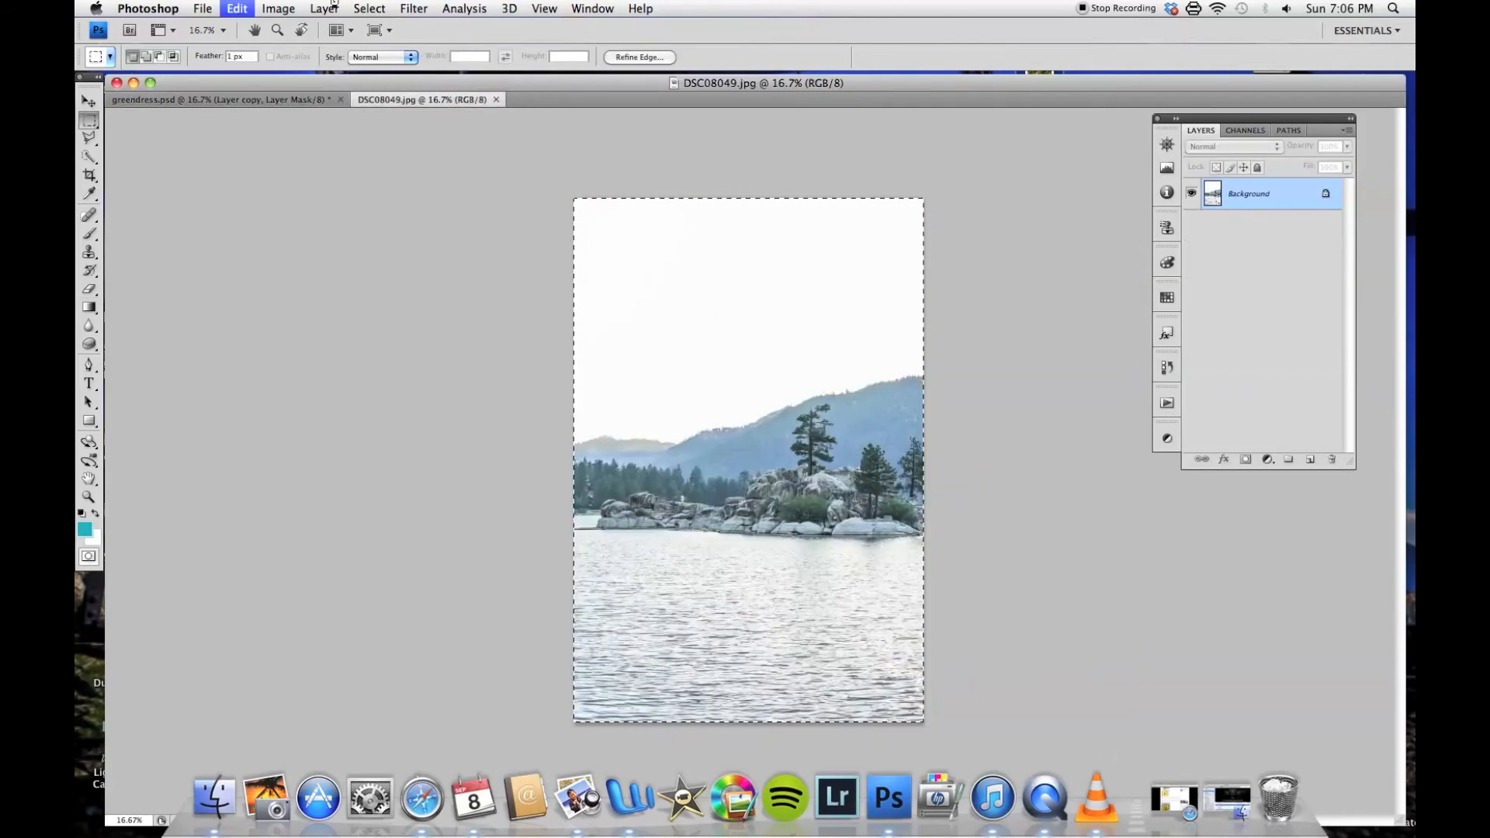
left_click(237, 9)
left_click(261, 124)
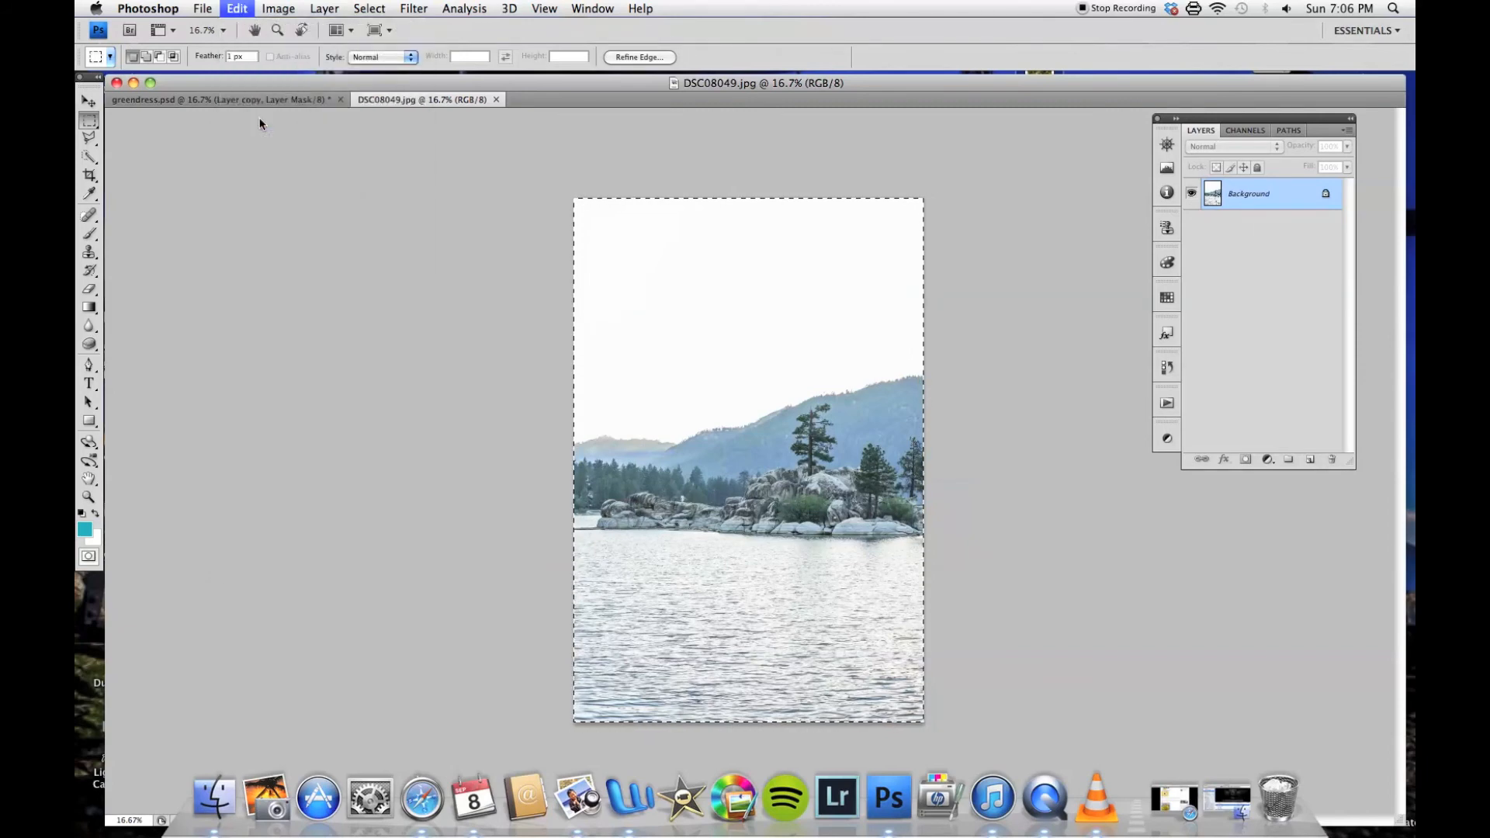
Paste the lake photo into greendress.psd and place its layer directly below Layer copy.
left_click(232, 100)
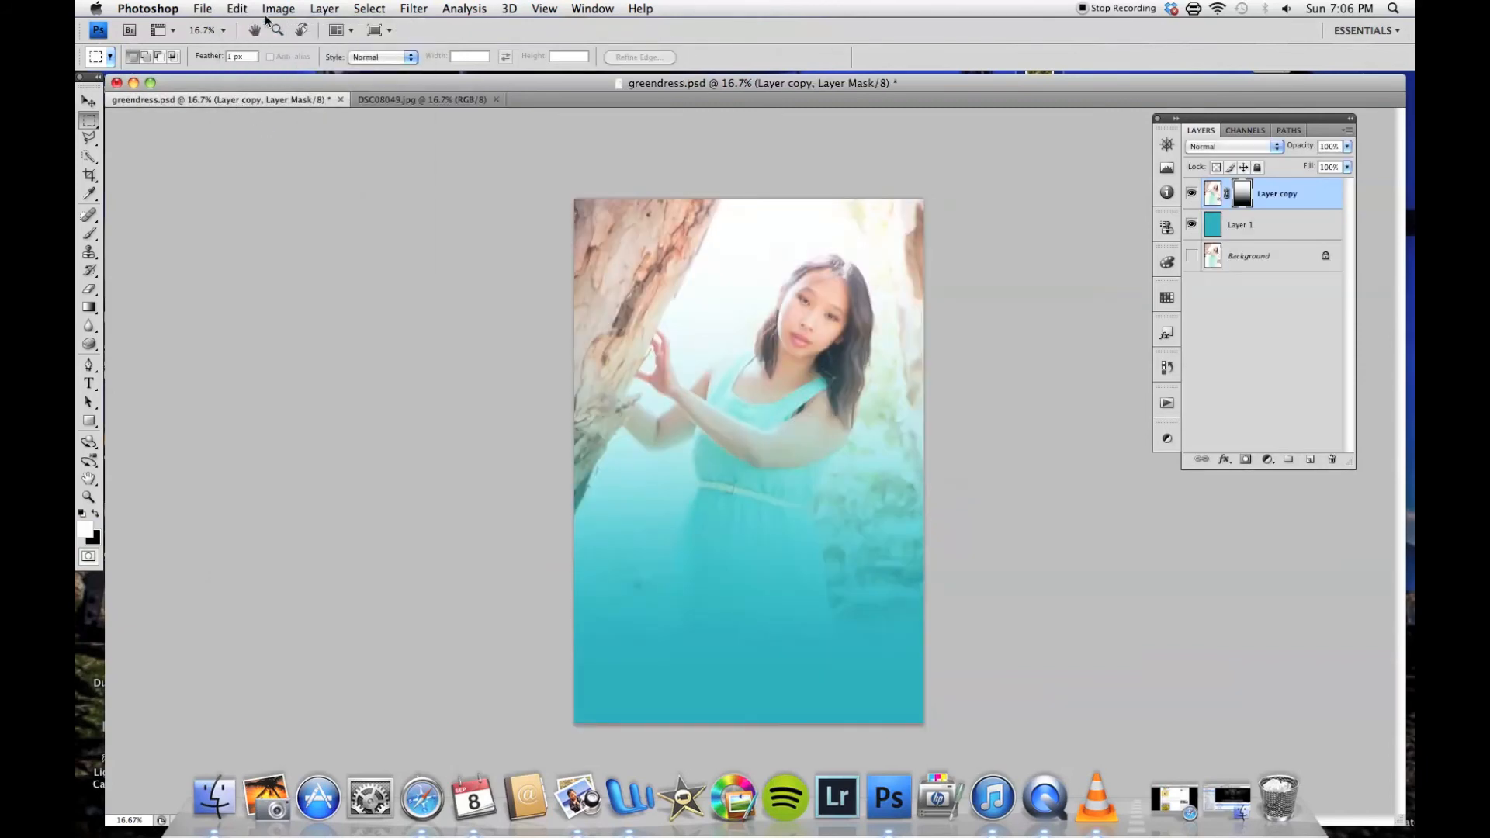
left_click(237, 8)
left_click(262, 154)
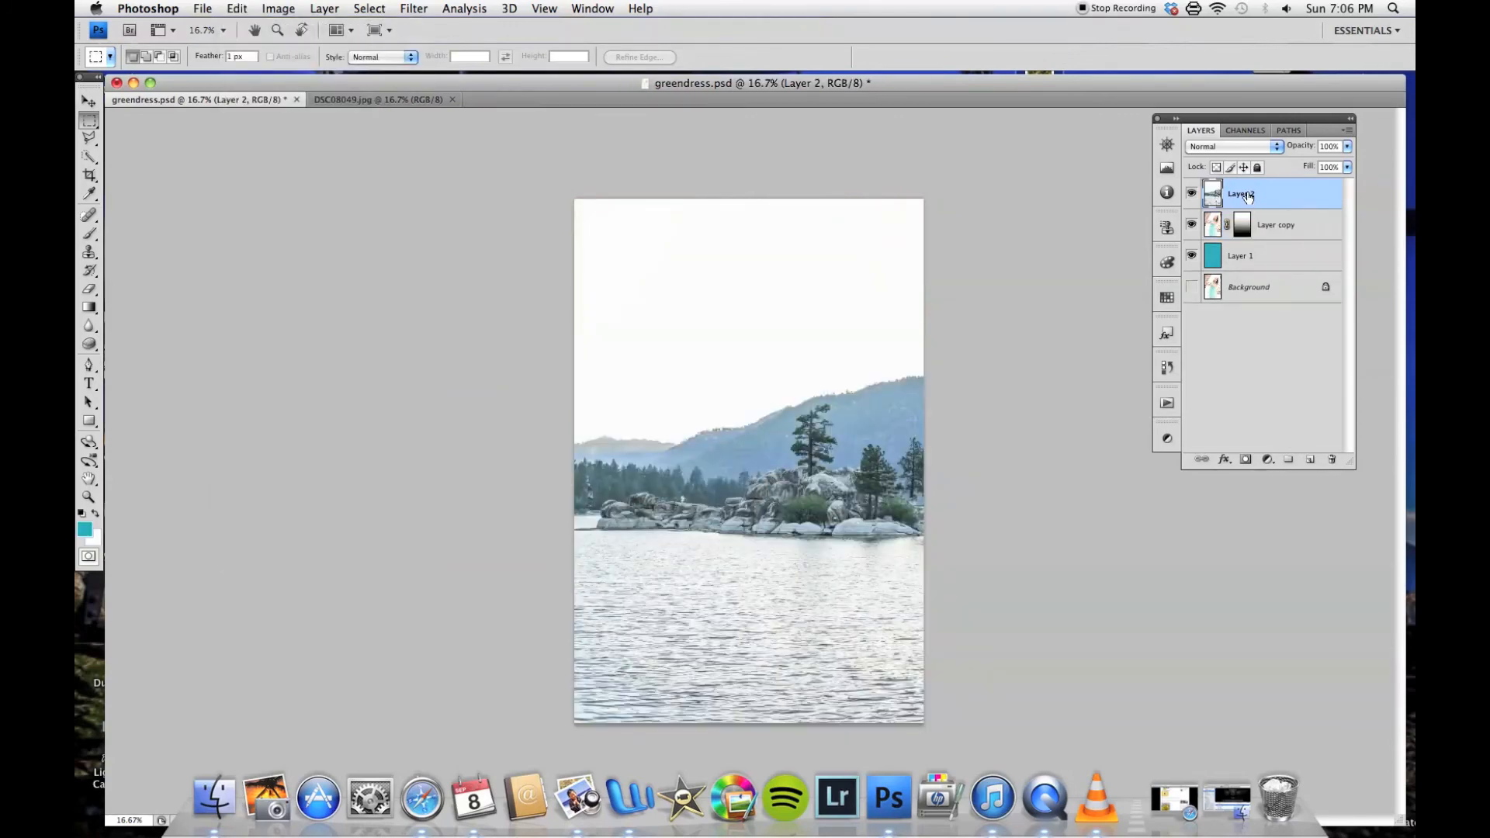
left_click_drag(1248, 196, 1249, 236)
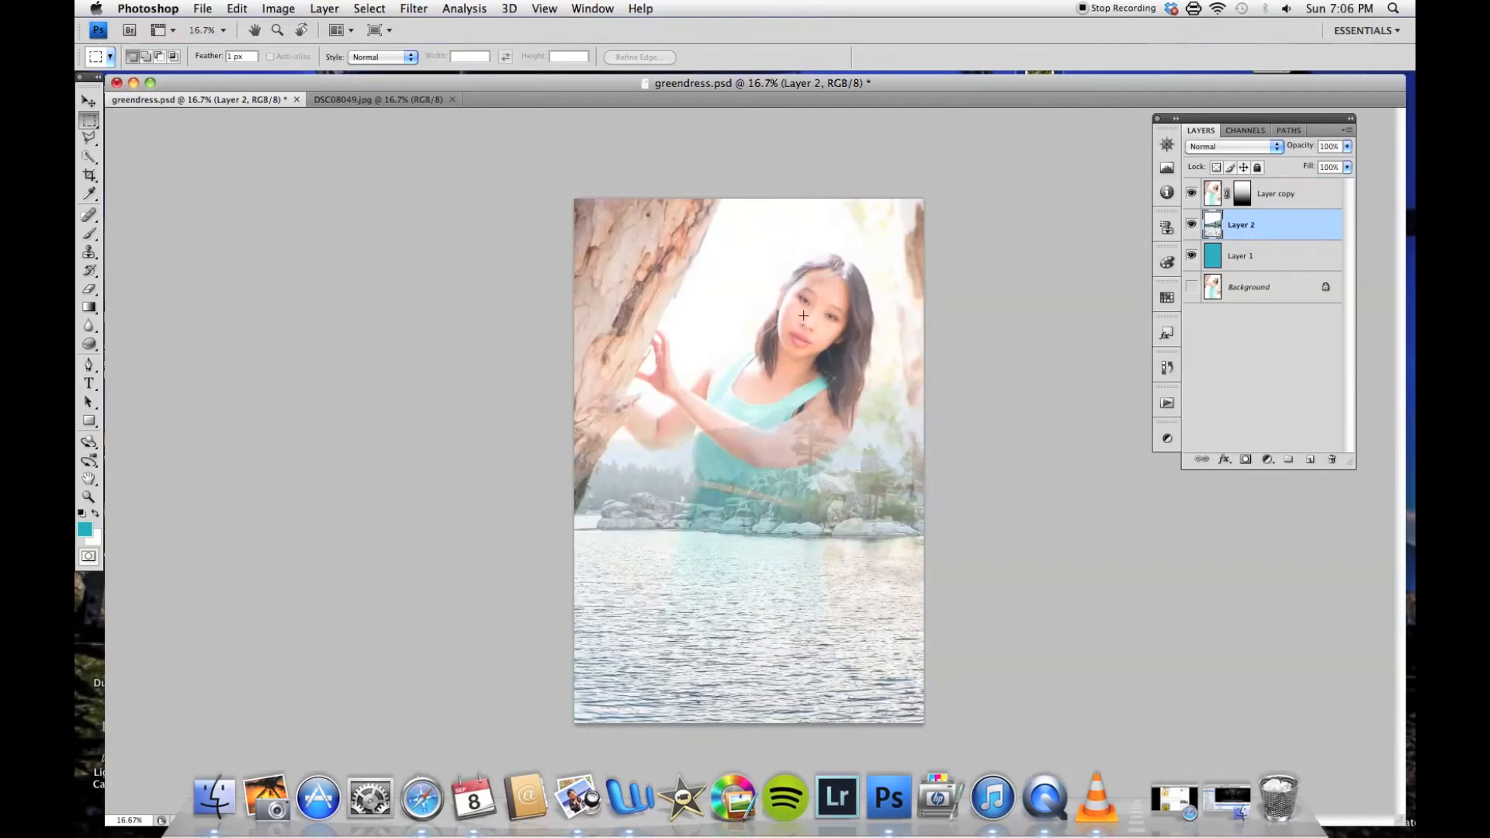
Clear the selection and apply a downward white-to-transparent gradient to Layer copy's mask to reveal more of the portrait over the lake.
left_click_drag(764, 437, 766, 589)
key("super+d")
left_click(1242, 195)
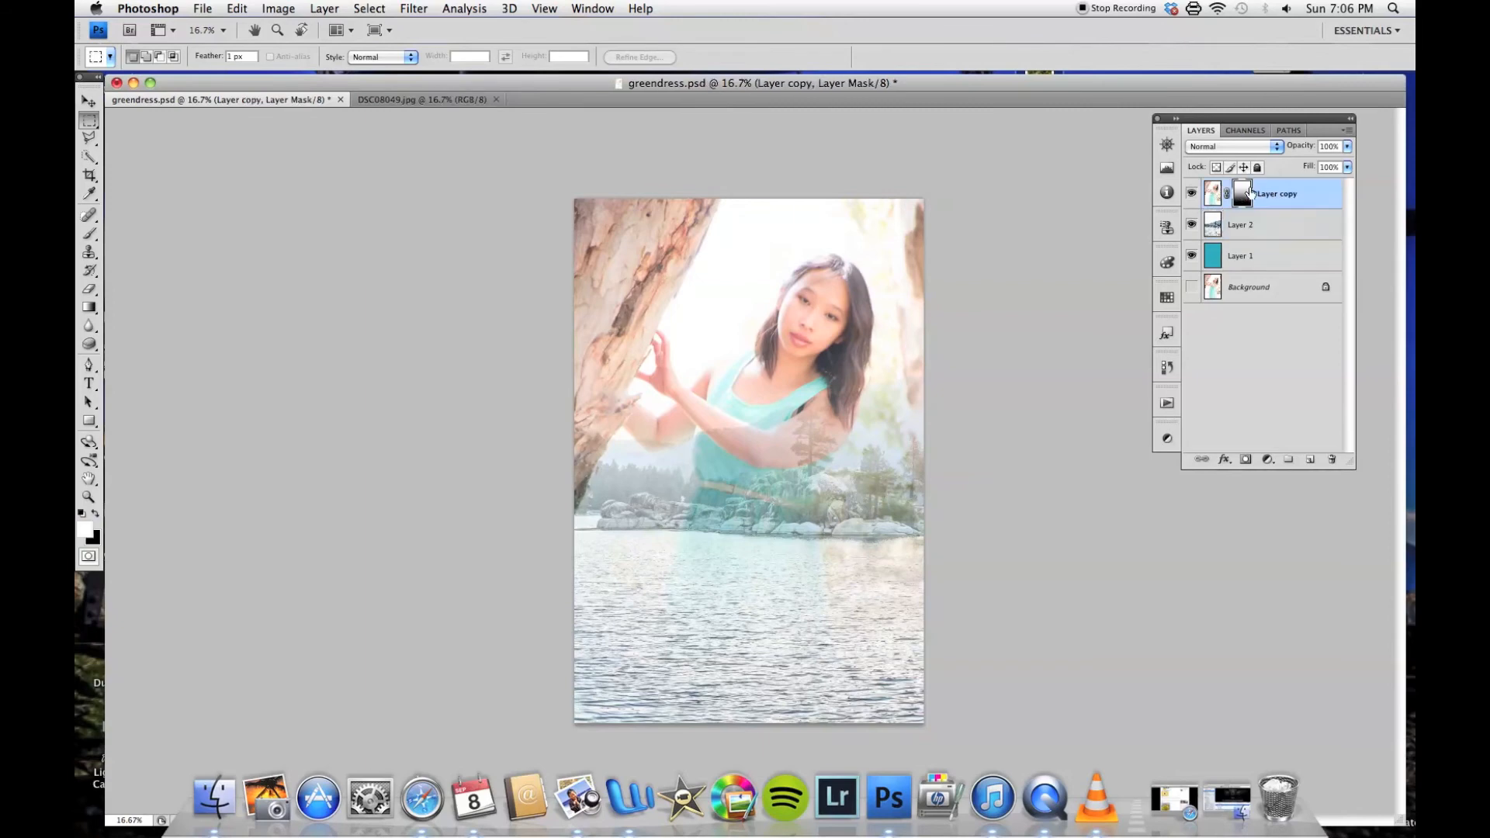
key("super+d")
left_click(89, 308)
left_click_drag(757, 297, 749, 576)
Paint white on Layer copy's mask around the waist with a 700 px brush at 56% opacity.
key("b")
left_click(395, 57)
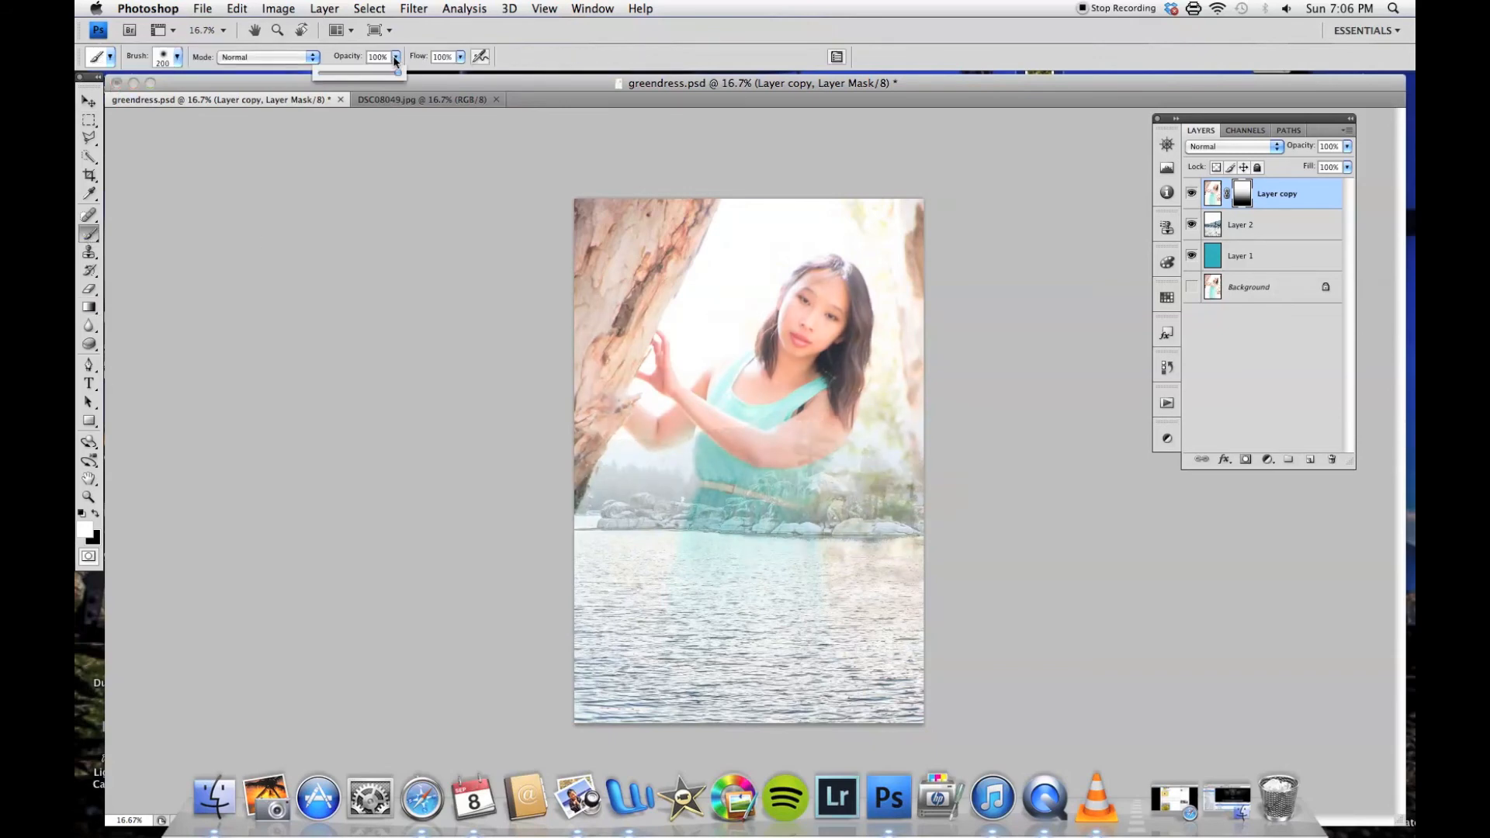
left_click(540, 479)
key("bracketright")
key("bracketright")
key("bracketright")
key("bracketright")
key("bracketright")
key("bracketright")
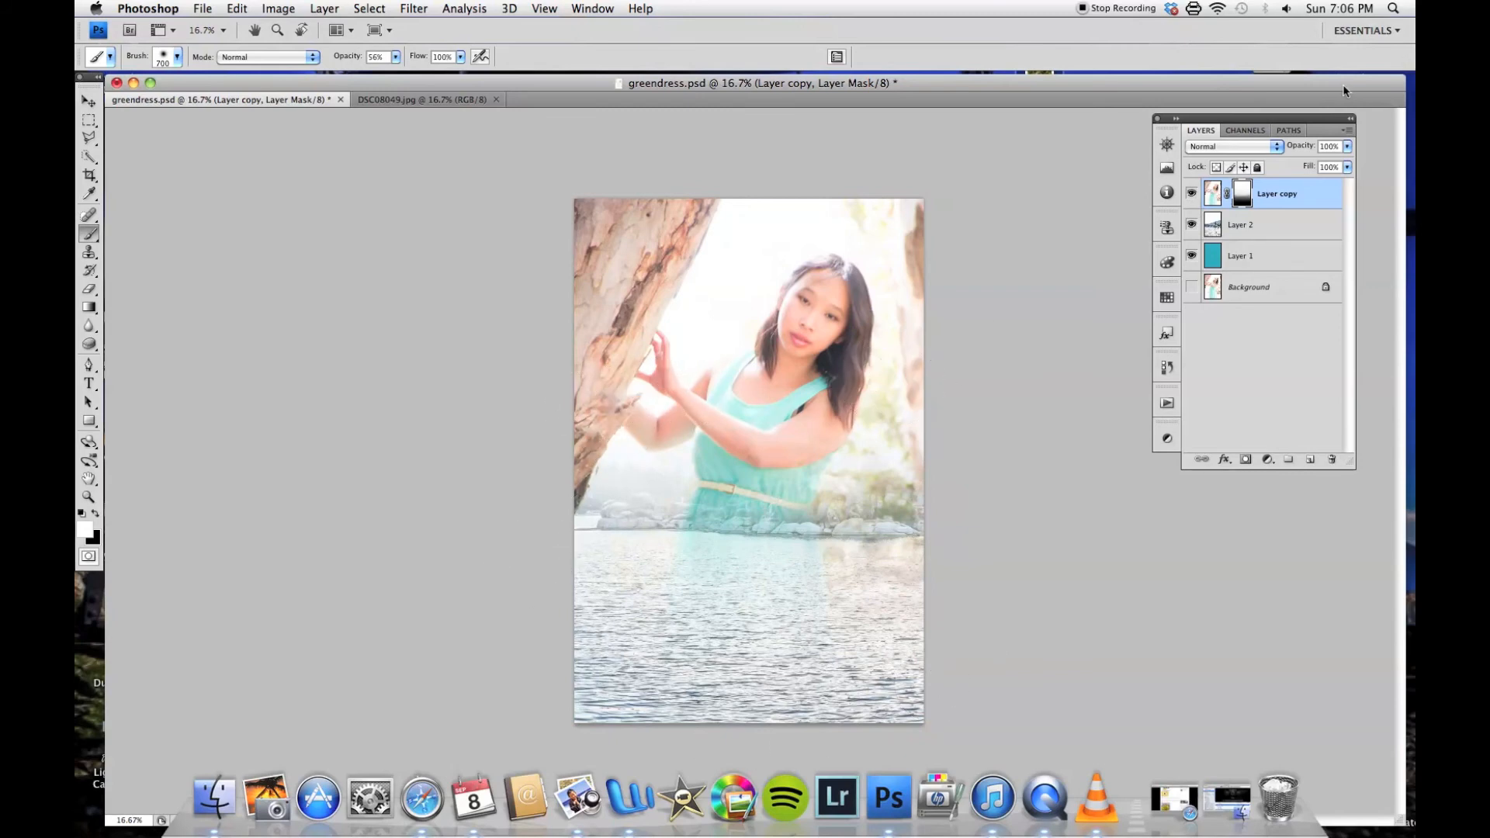
Hide Layer 2 and replace Layer copy's mask by deleting it without applying and adding a blank one.
left_click(1192, 225)
left_click_drag(1239, 194, 1331, 462)
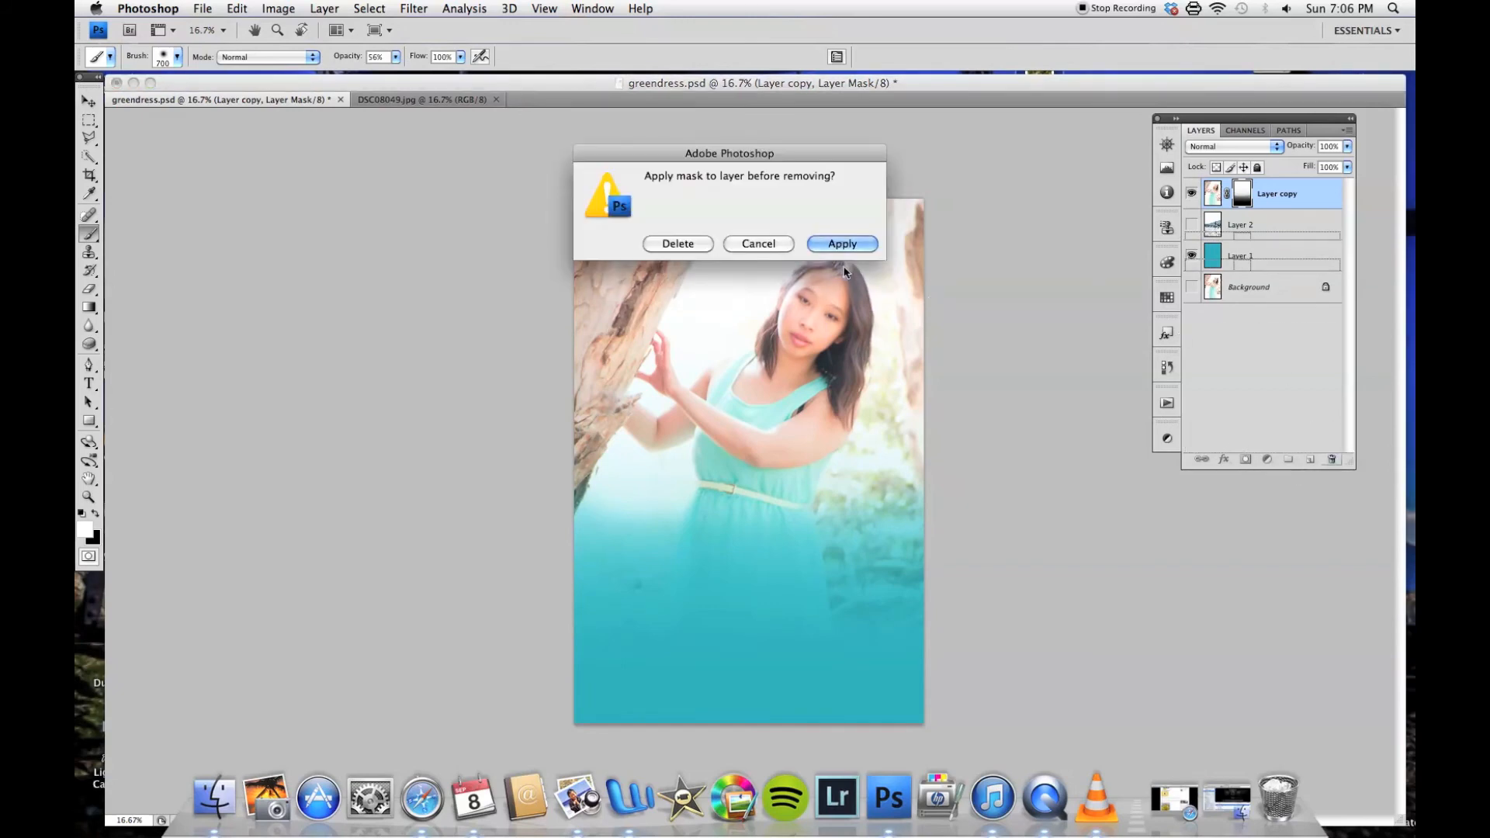
left_click(676, 240)
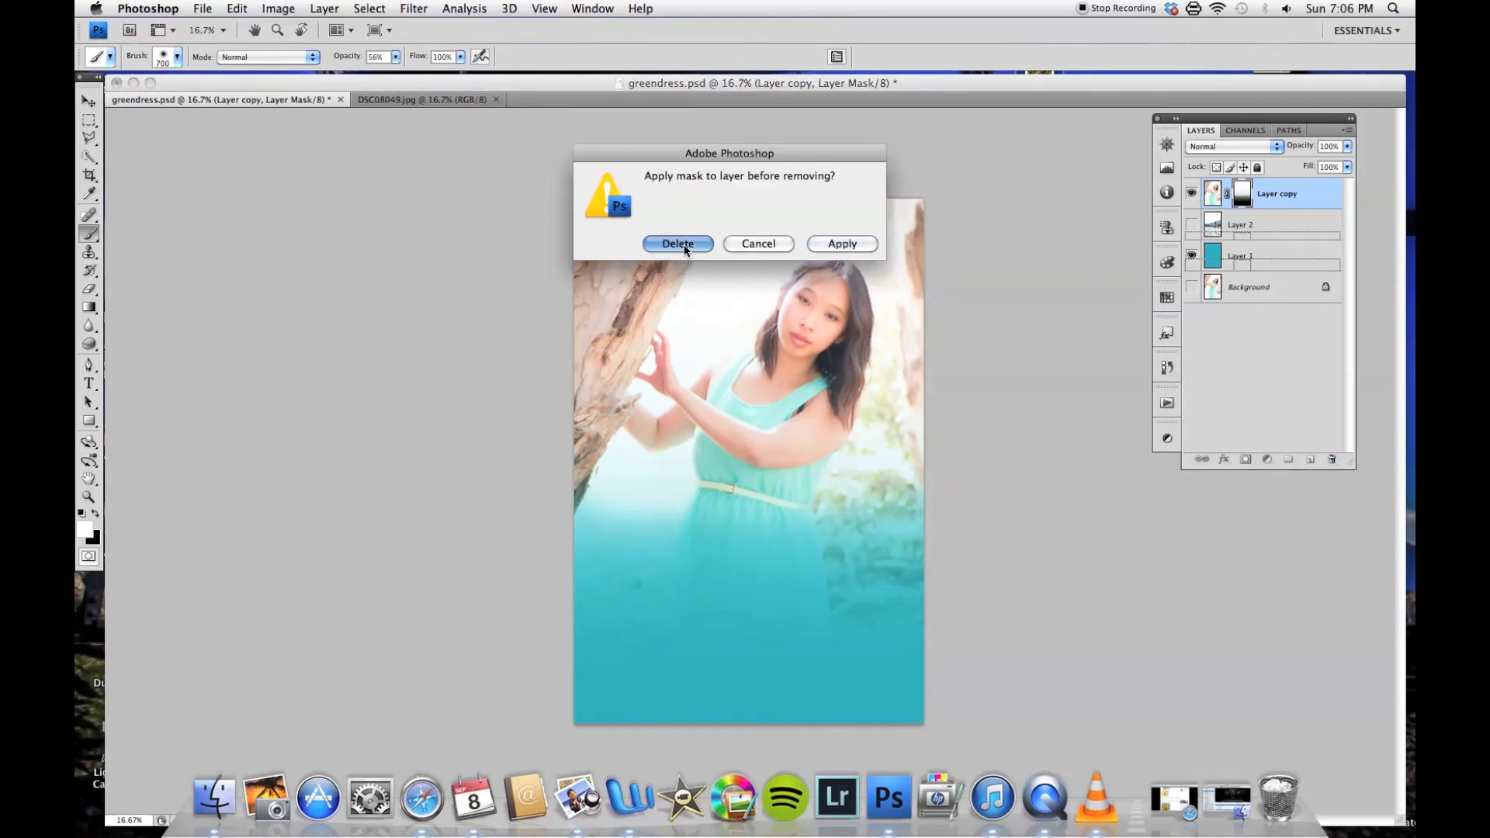
left_click(1246, 460)
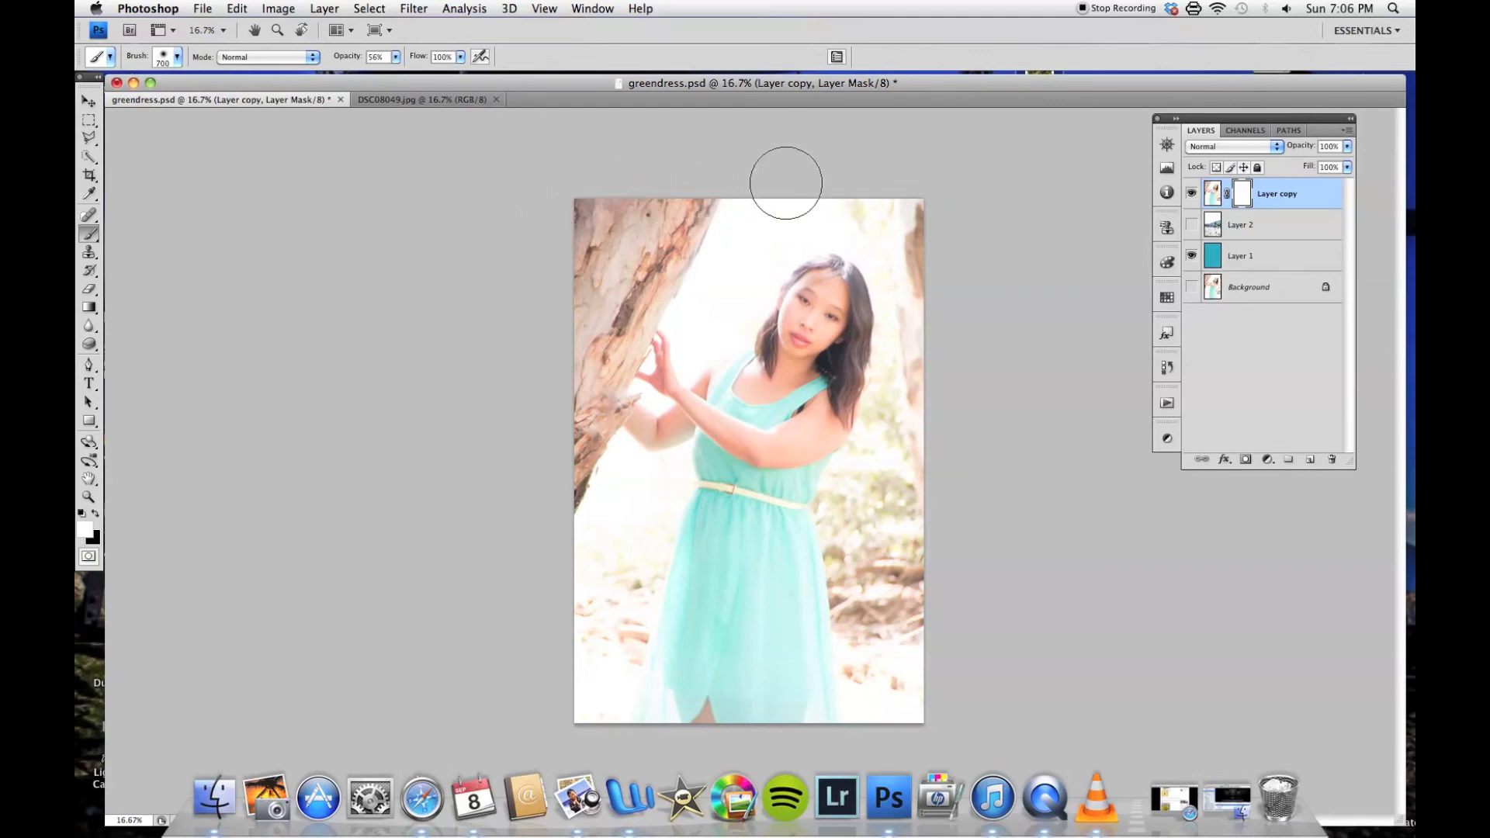
Paint black on the mask around the photo's edges as a teal border, using 56% brush opacity and 46% along the right edge.
key("x")
left_click_drag(572, 183, 917, 180)
mouse_move(571, 207)
left_mouse_down()
mouse_move(549, 609)
mouse_move(582, 711)
mouse_move(629, 737)
mouse_move(735, 734)
mouse_move(915, 698)
left_mouse_up()
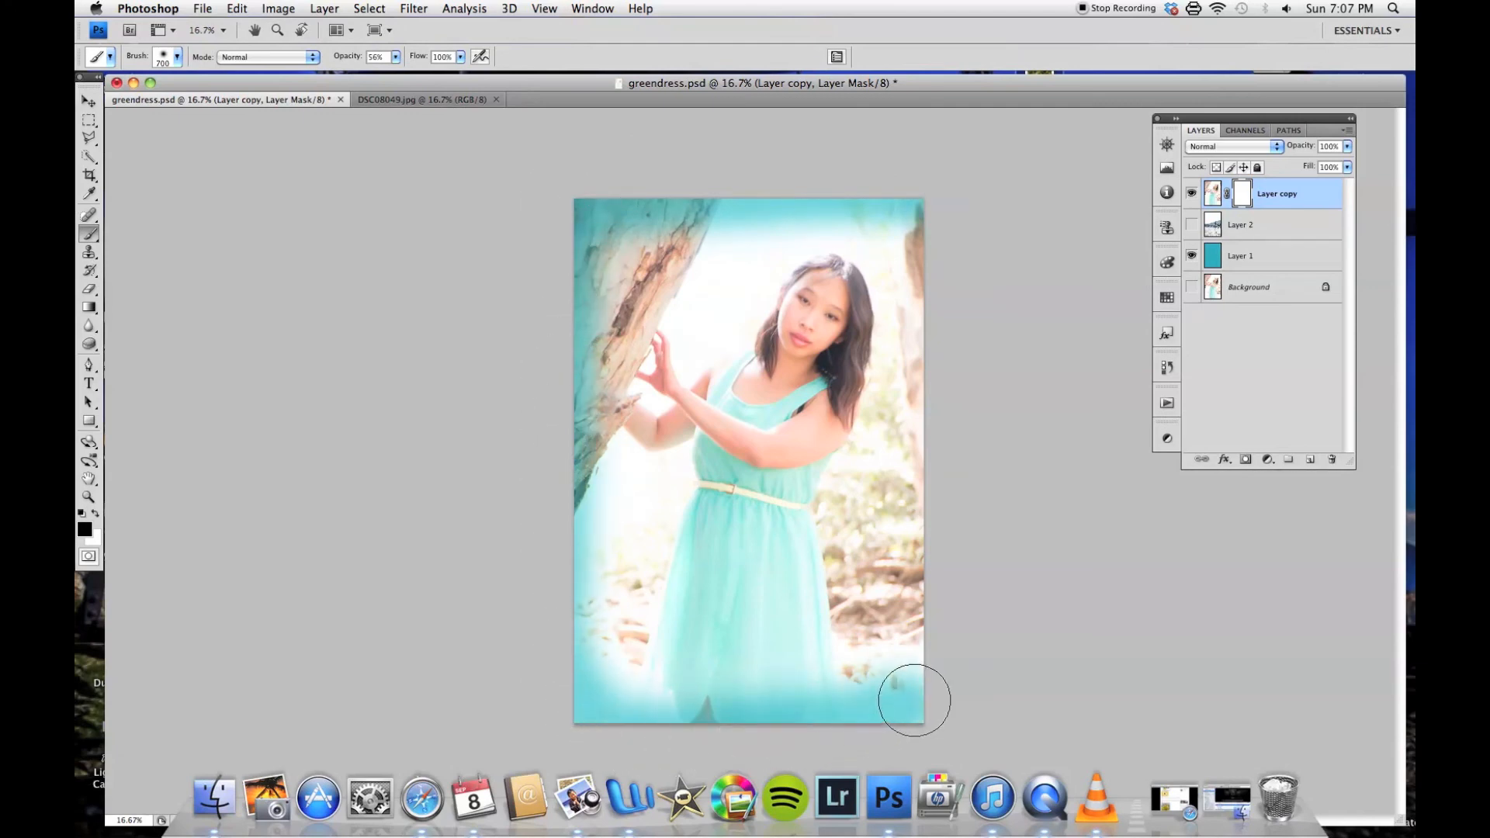
left_click(396, 57)
left_click_drag(403, 78, 394, 78)
mouse_move(905, 210)
left_mouse_down()
mouse_move(943, 295)
mouse_move(945, 655)
left_mouse_up()
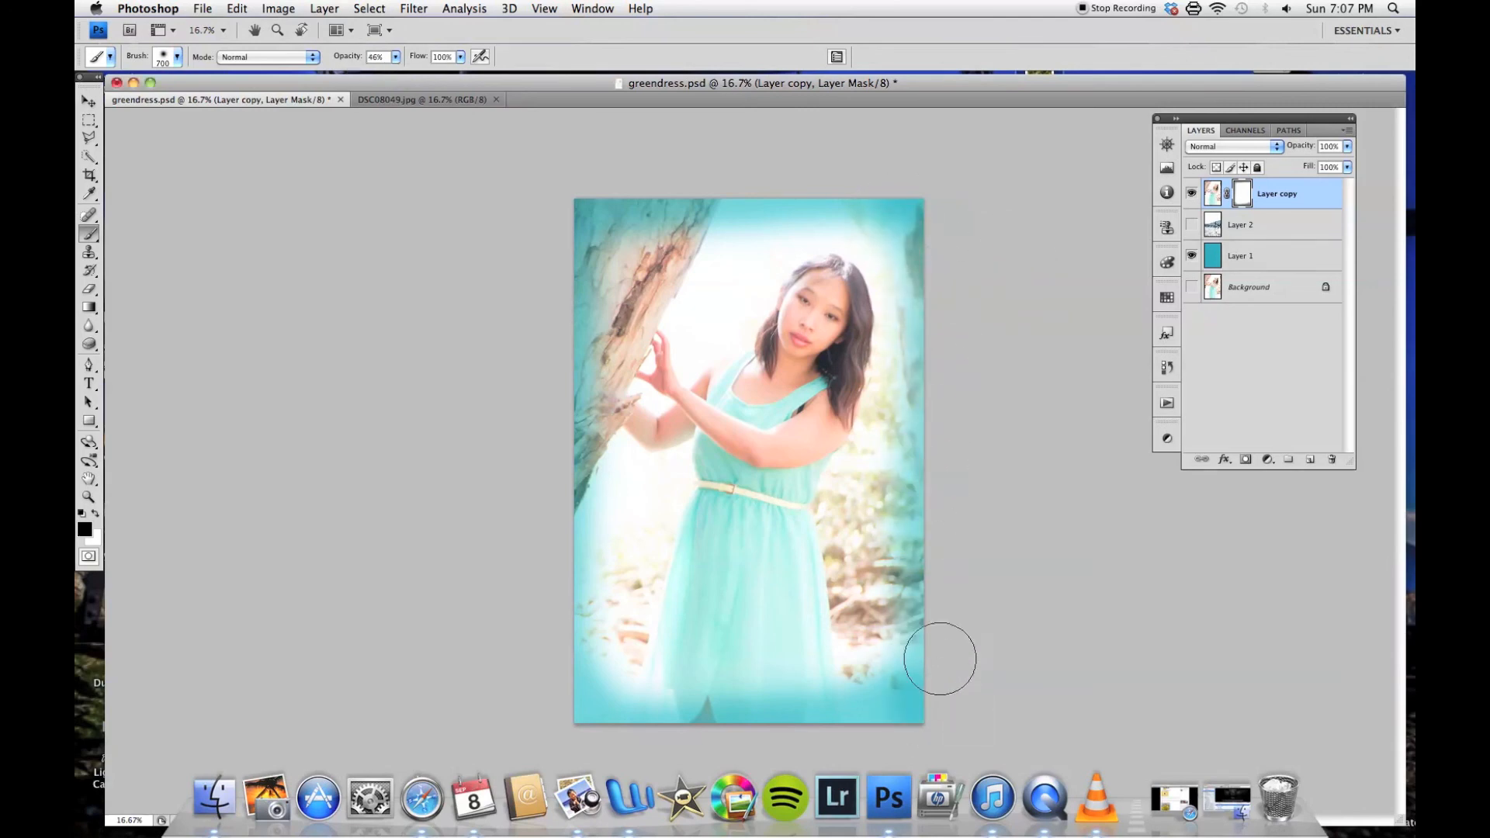
Hide Layer 1 and toggle Layer 2 on and off to compare the faded edges over the lake and over transparency.
left_click(1192, 257)
left_click(1191, 224)
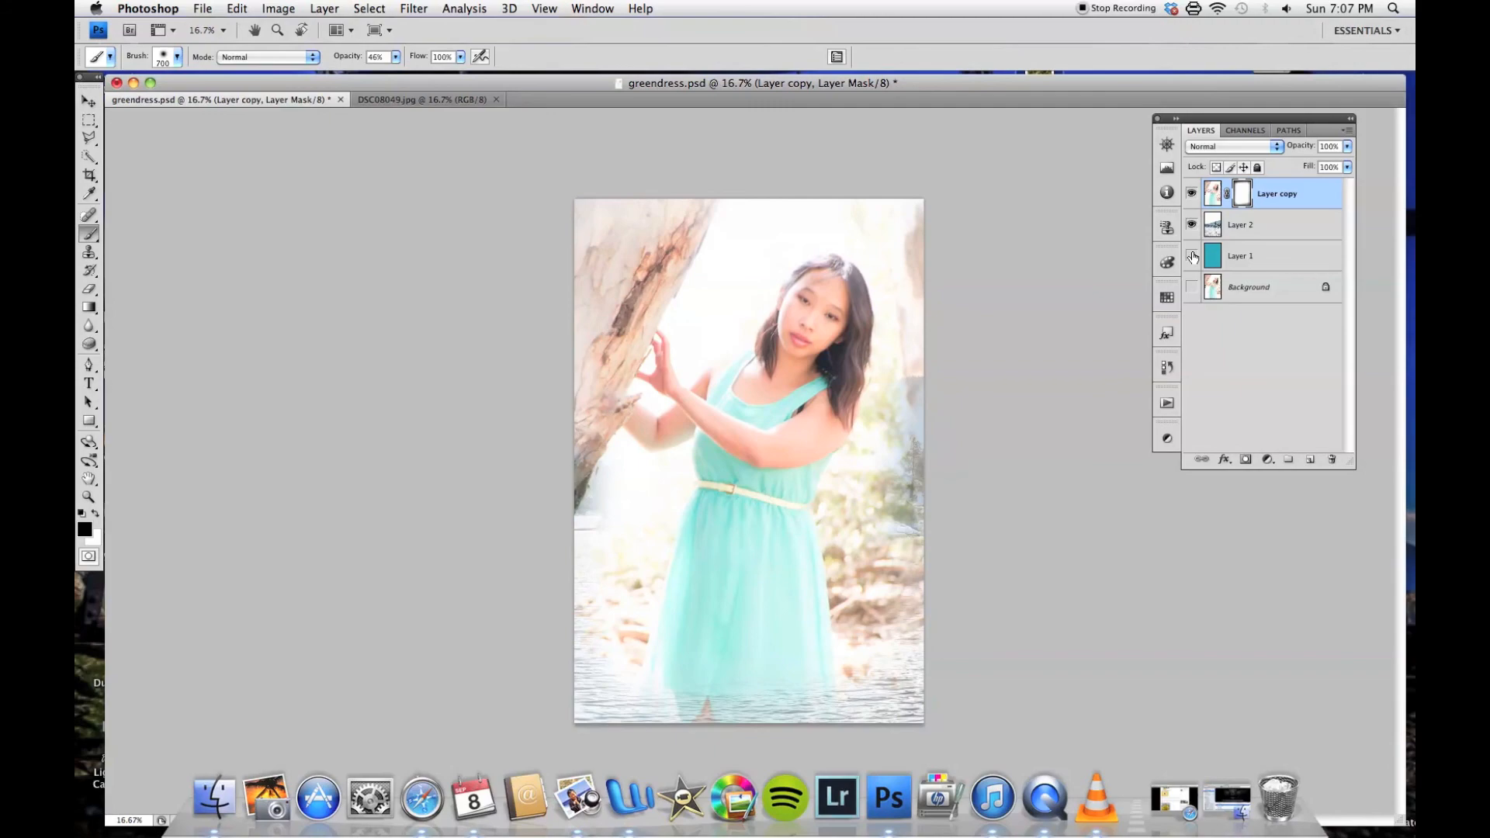
left_click(1191, 224)
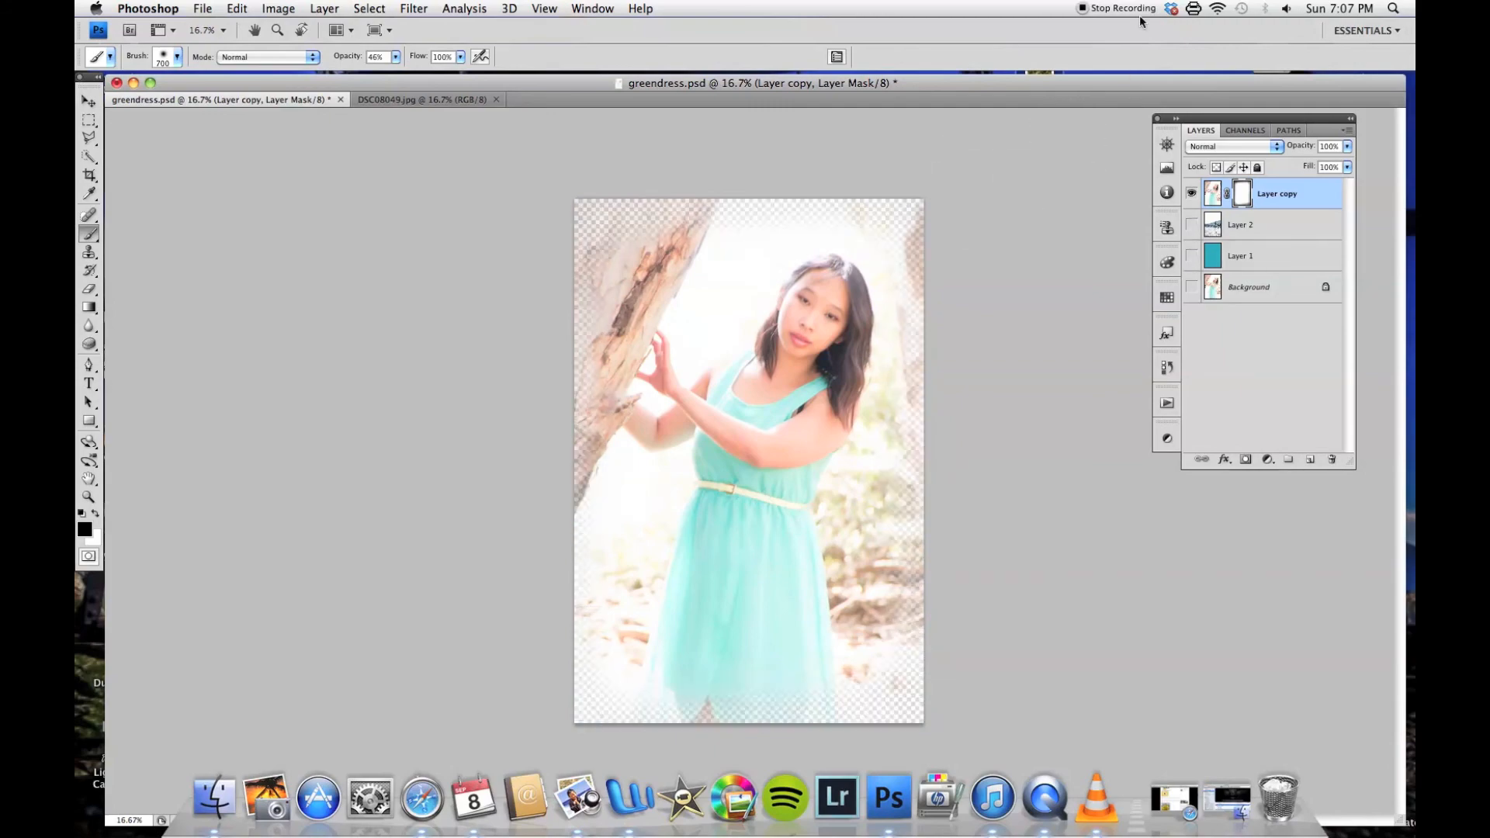